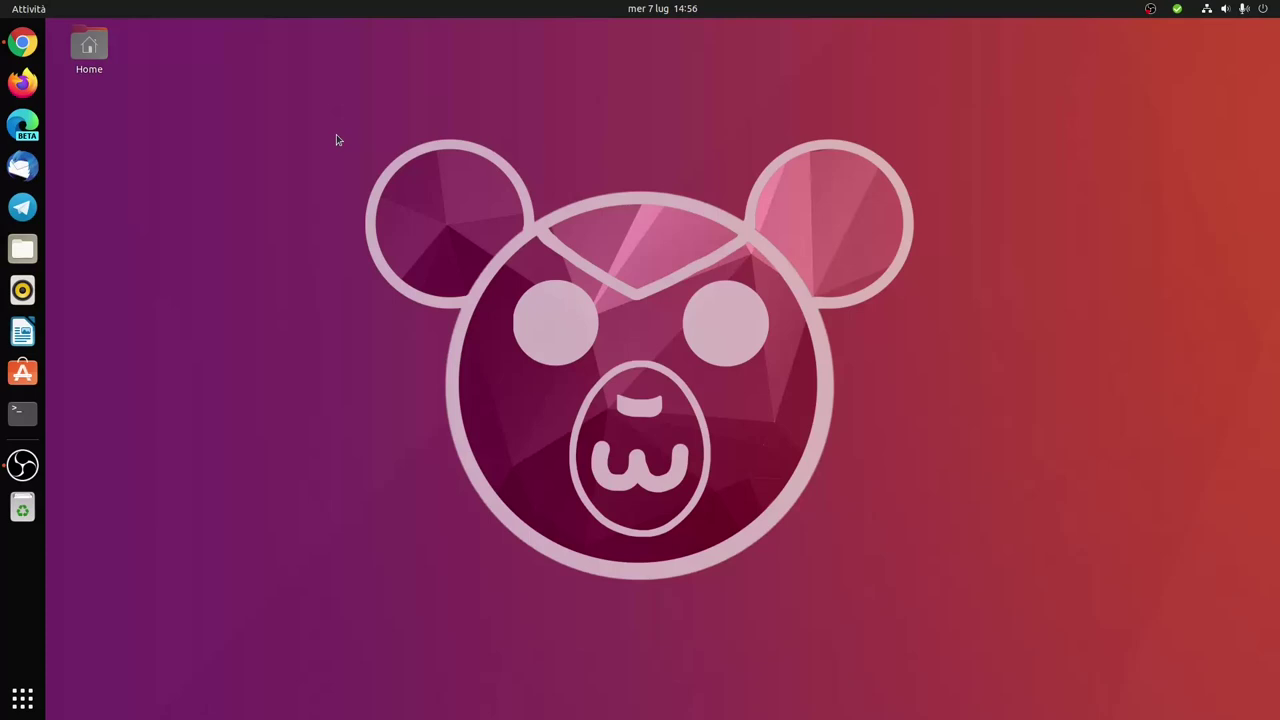
Go through the workspaces in the Activities overview and switch to the first one, with the Marco's Box browser window.
mouse_move(2, 2)
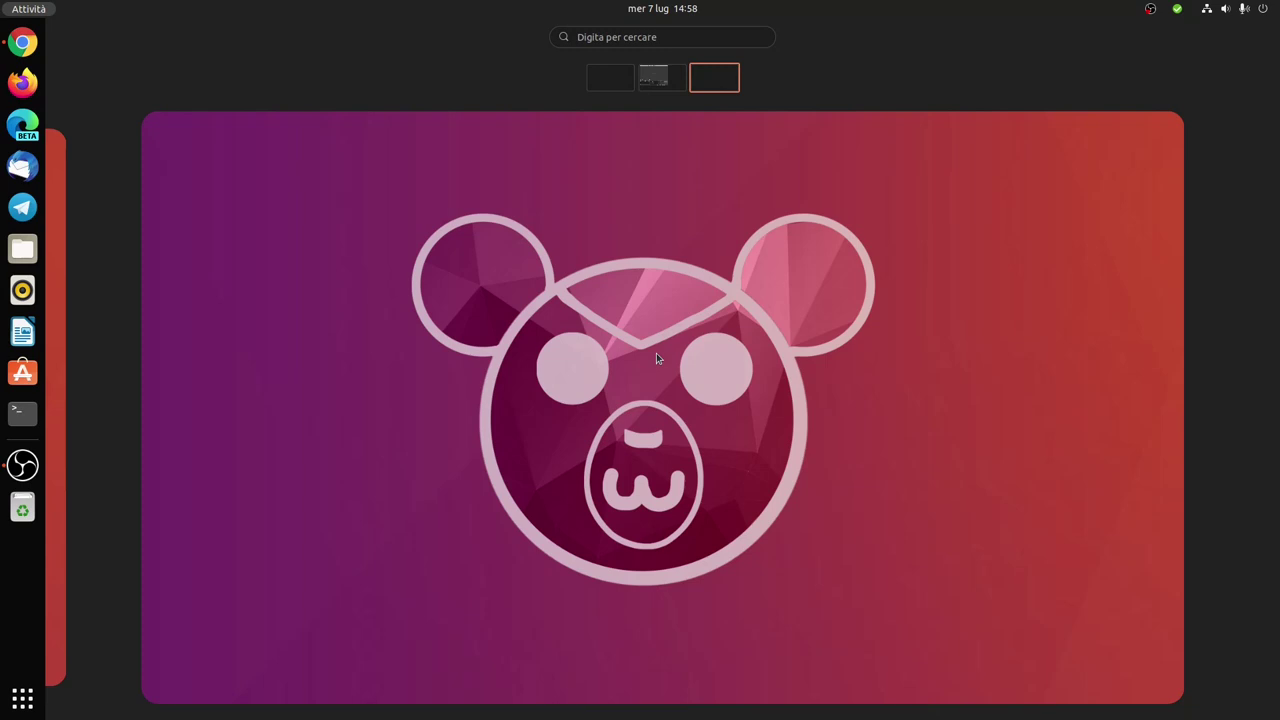
left_click(616, 82)
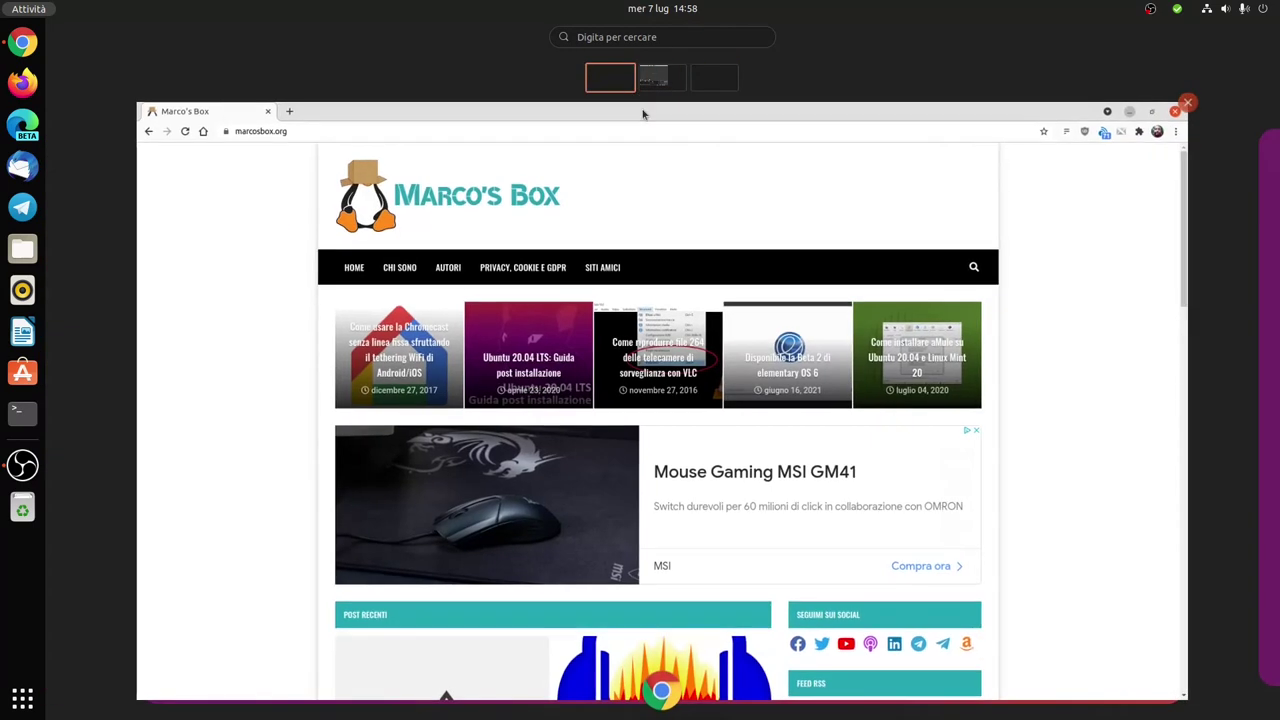
left_click(480, 163)
mouse_move(3, 6)
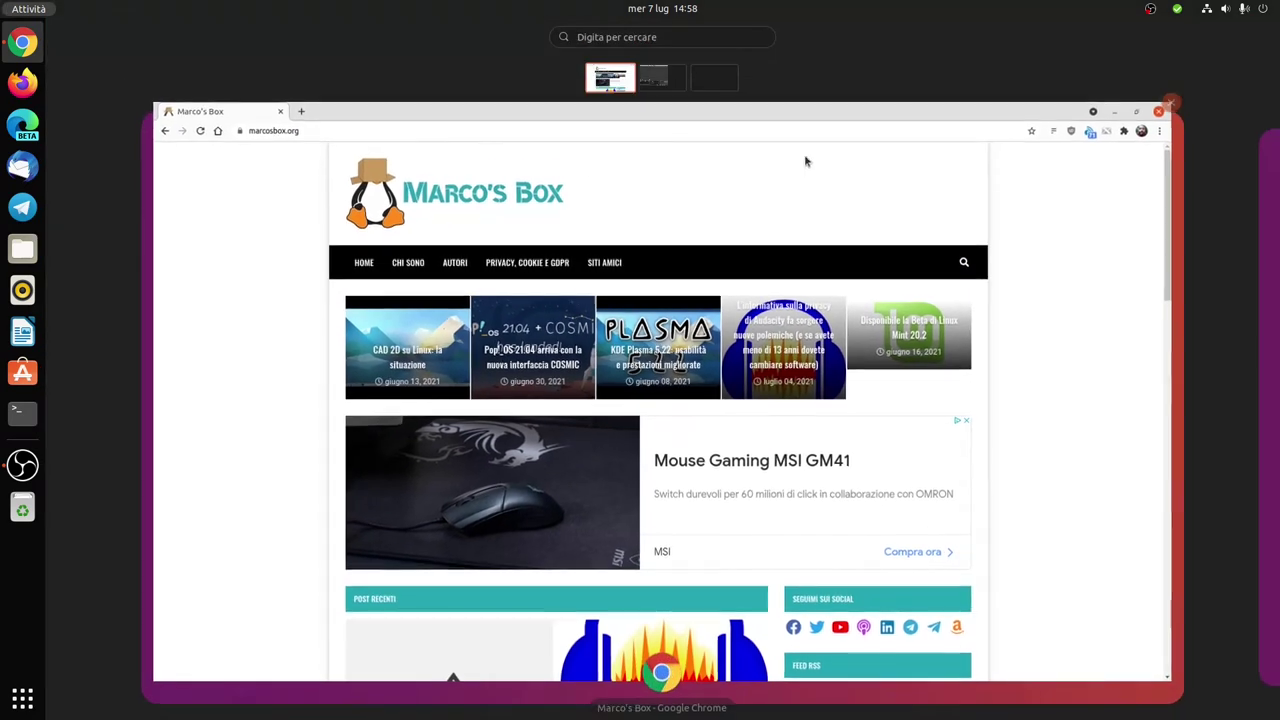
left_click(660, 82)
left_click(696, 82)
left_click(613, 88)
mouse_move(3, 6)
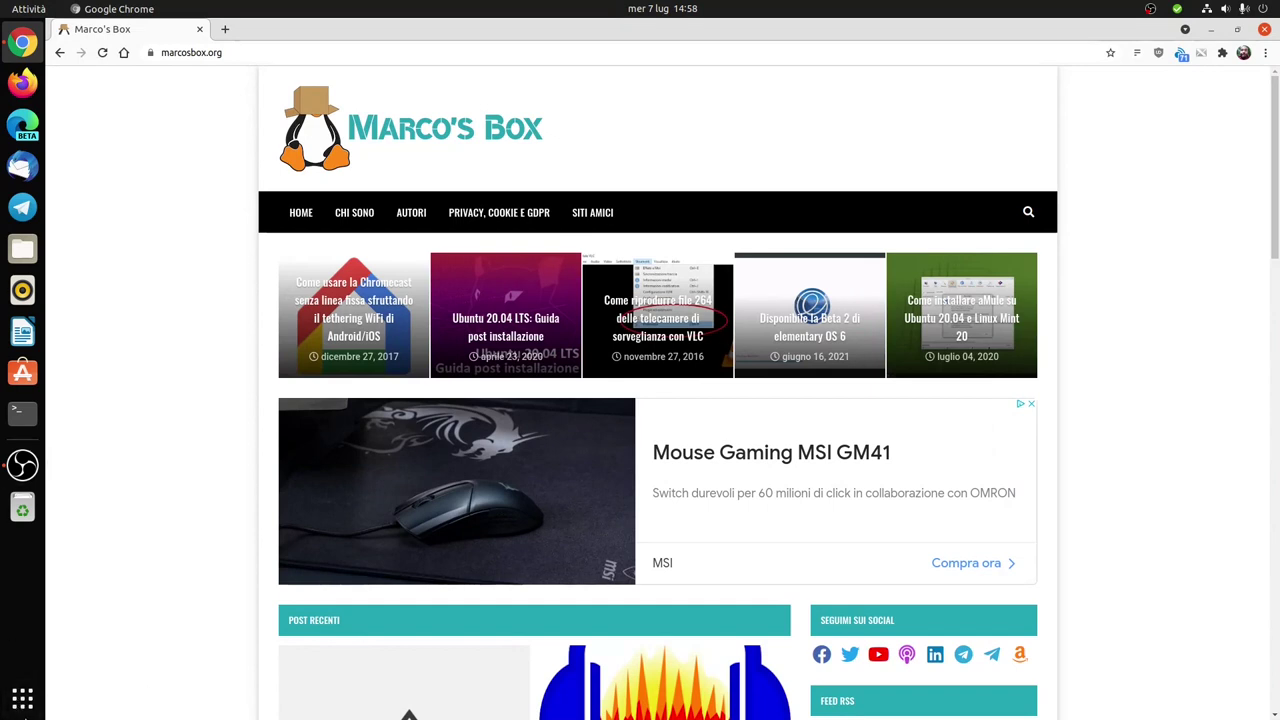
Browse both pages of the full application grid and return to the browser window.
left_click(22, 698)
left_click(13, 710)
left_click(13, 710)
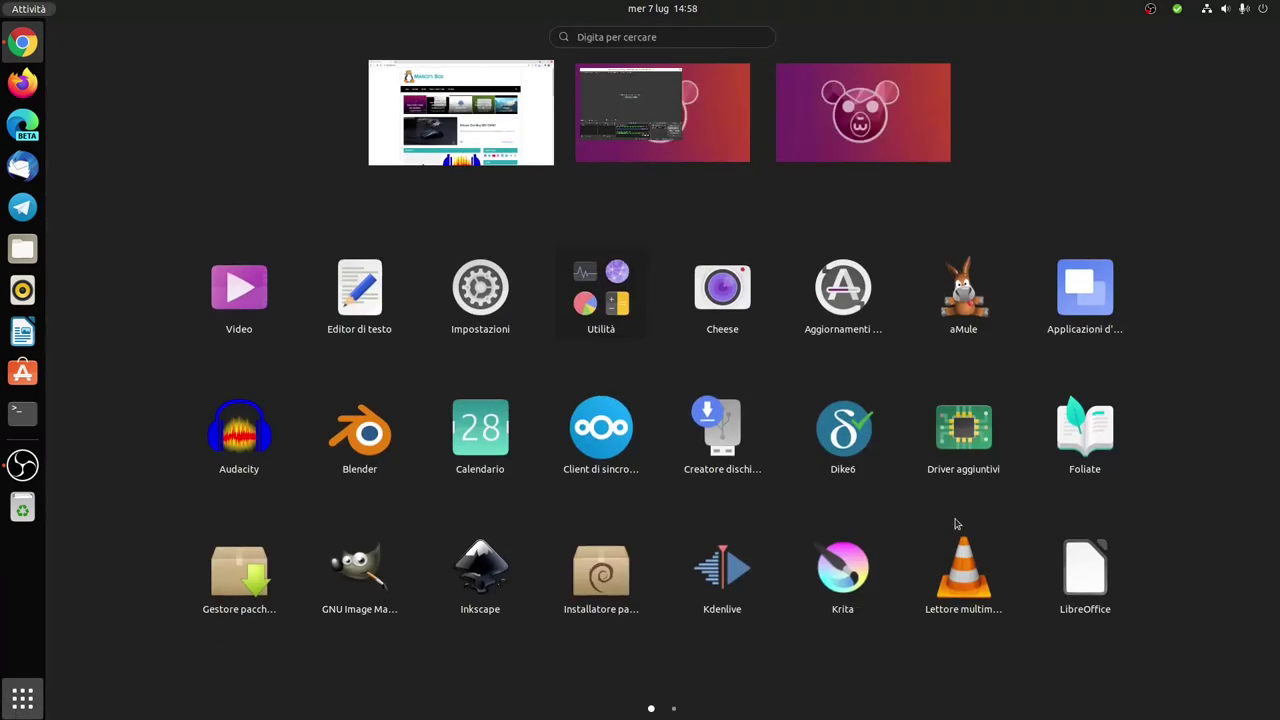
scroll(955, 523, "down", 1)
scroll(955, 523, "up", 1)
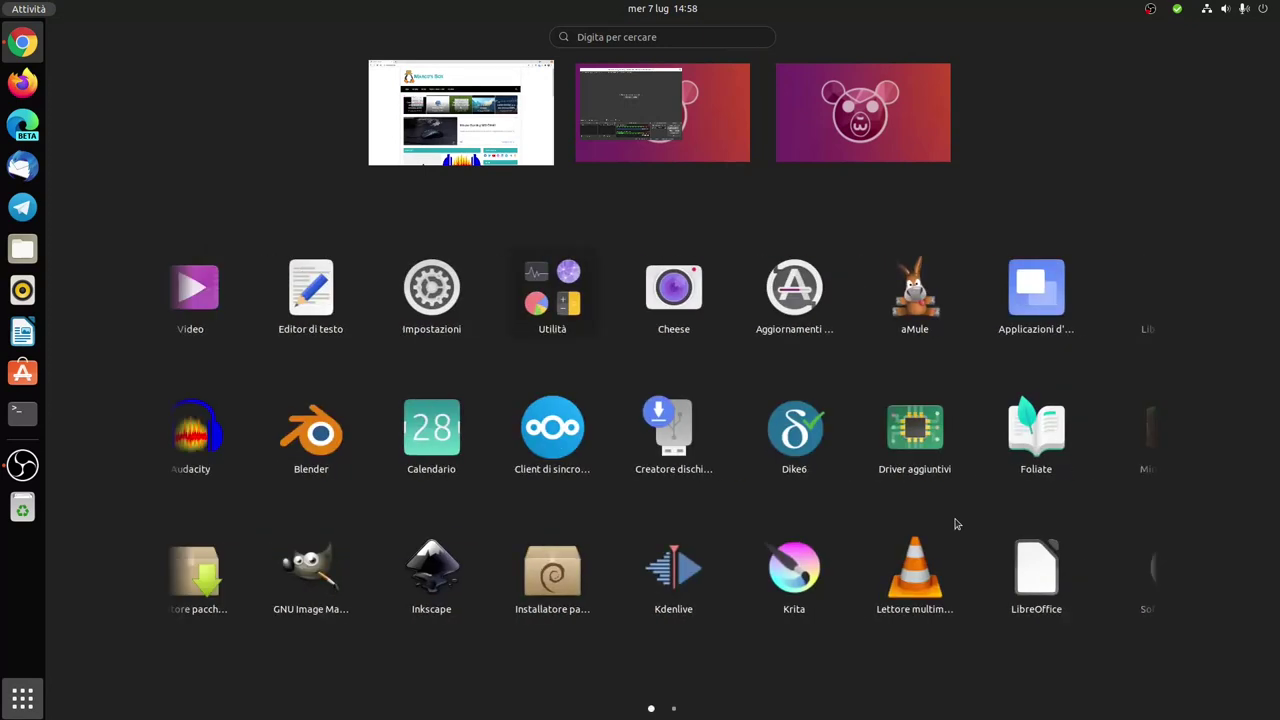
scroll(955, 523, "down", 1)
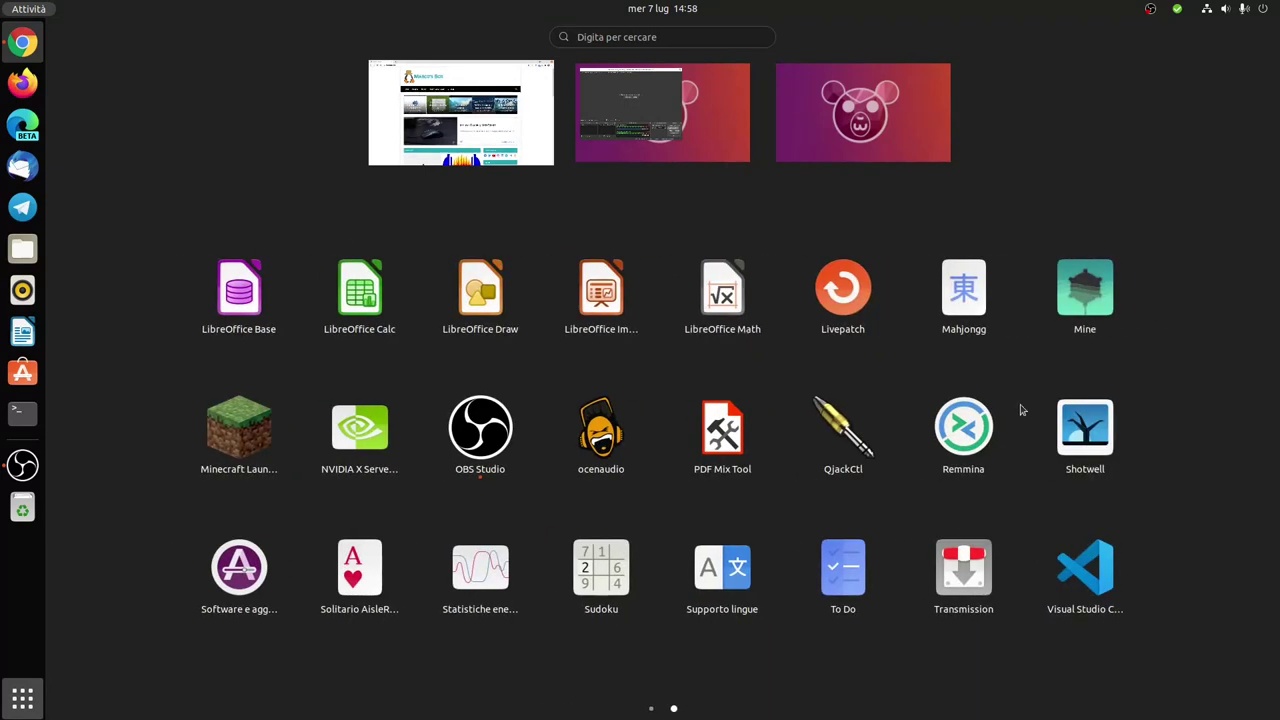
scroll(1020, 409, "up", 1)
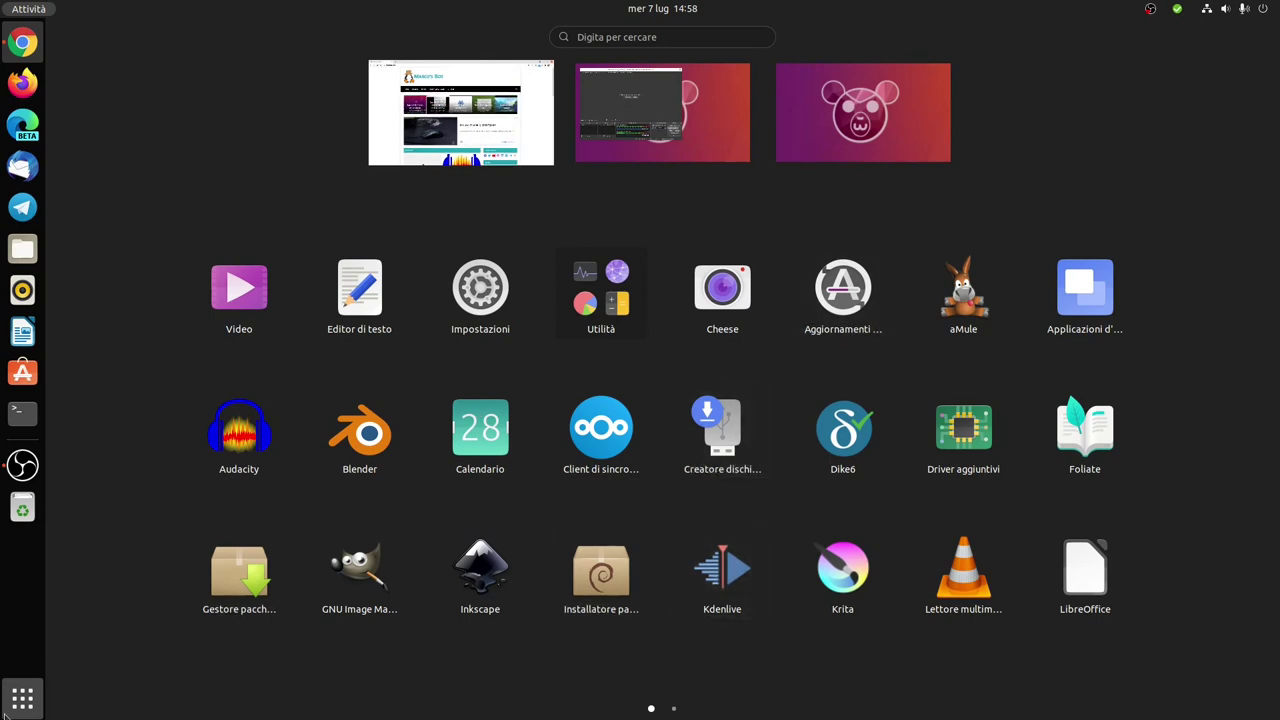
key("super")
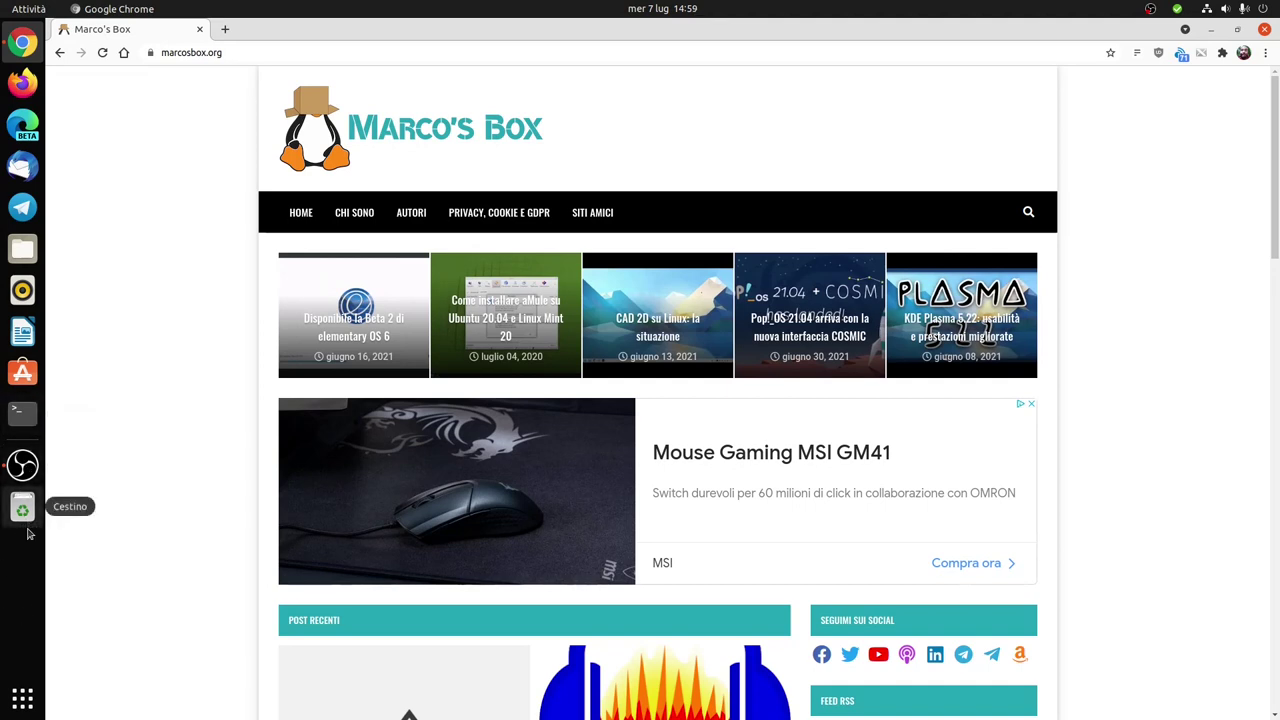
left_click(14, 702)
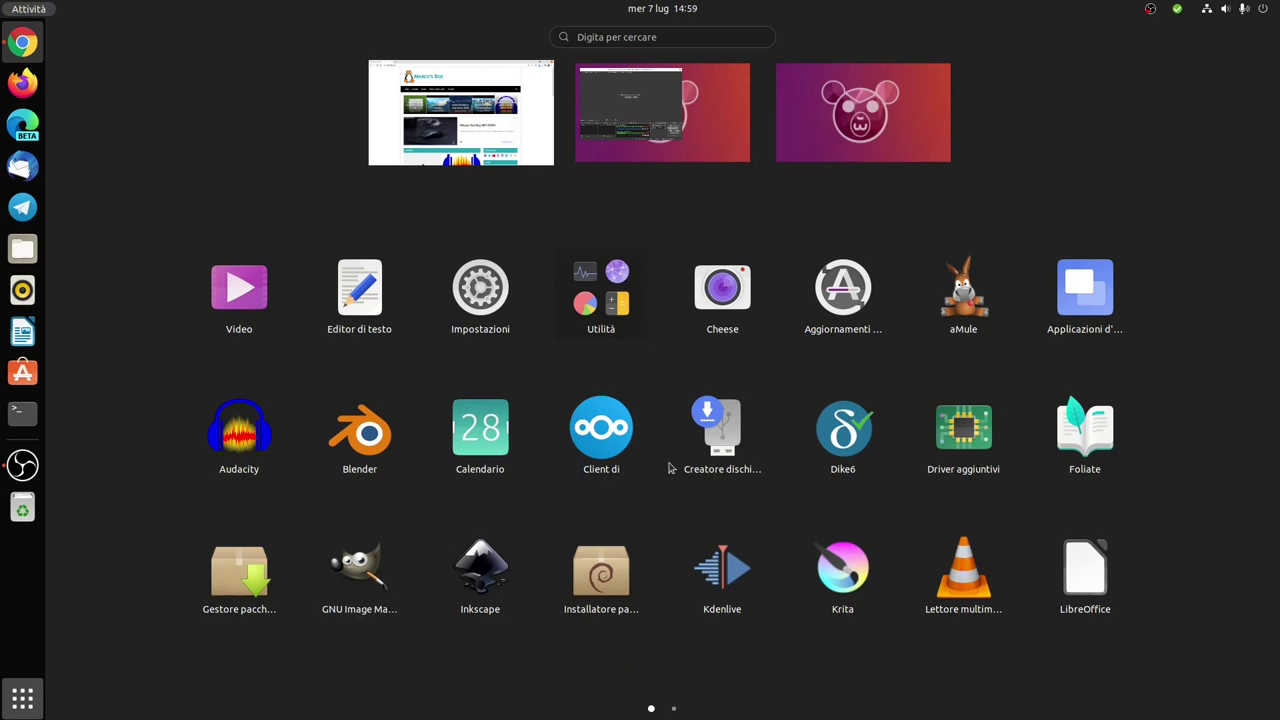
scroll(797, 439, "down", 1)
scroll(900, 294, "up", 1)
left_click(22, 698)
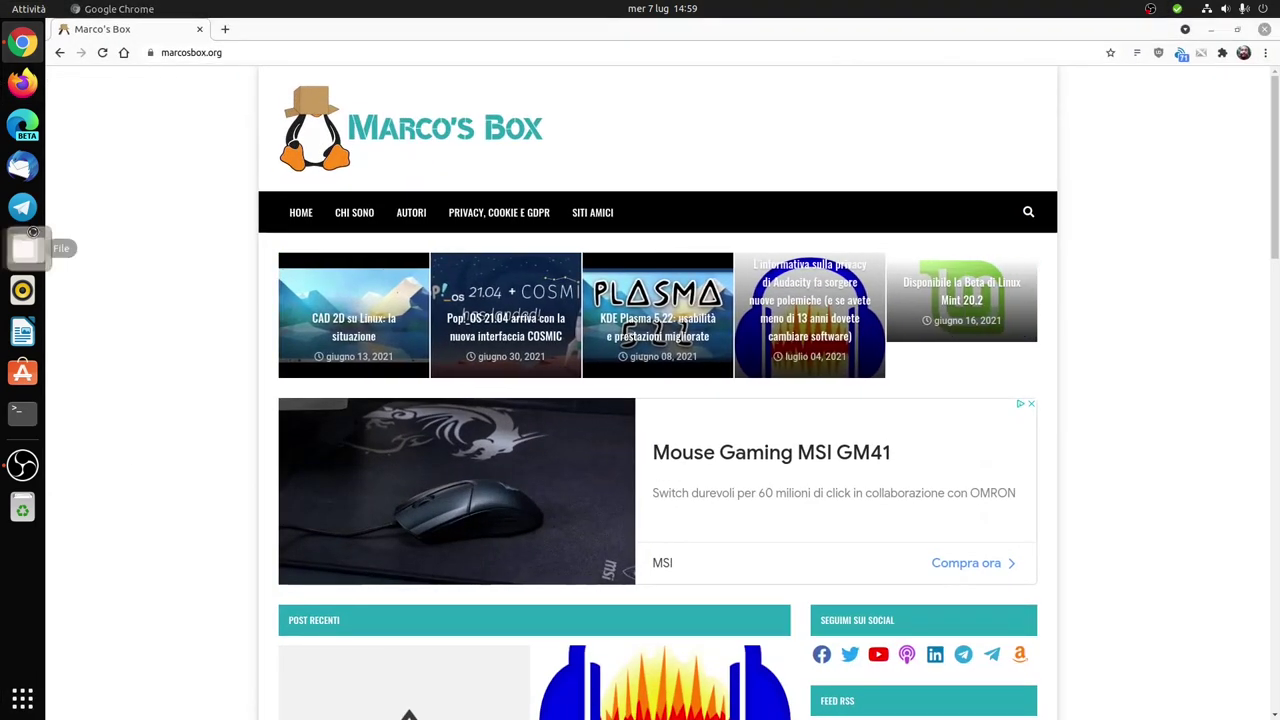
Open the Home folder in the file manager, with the browser minimised and the window moved towards the middle of the desktop.
left_click(22, 249)
left_click(1212, 28)
left_click_drag(460, 66, 663, 205)
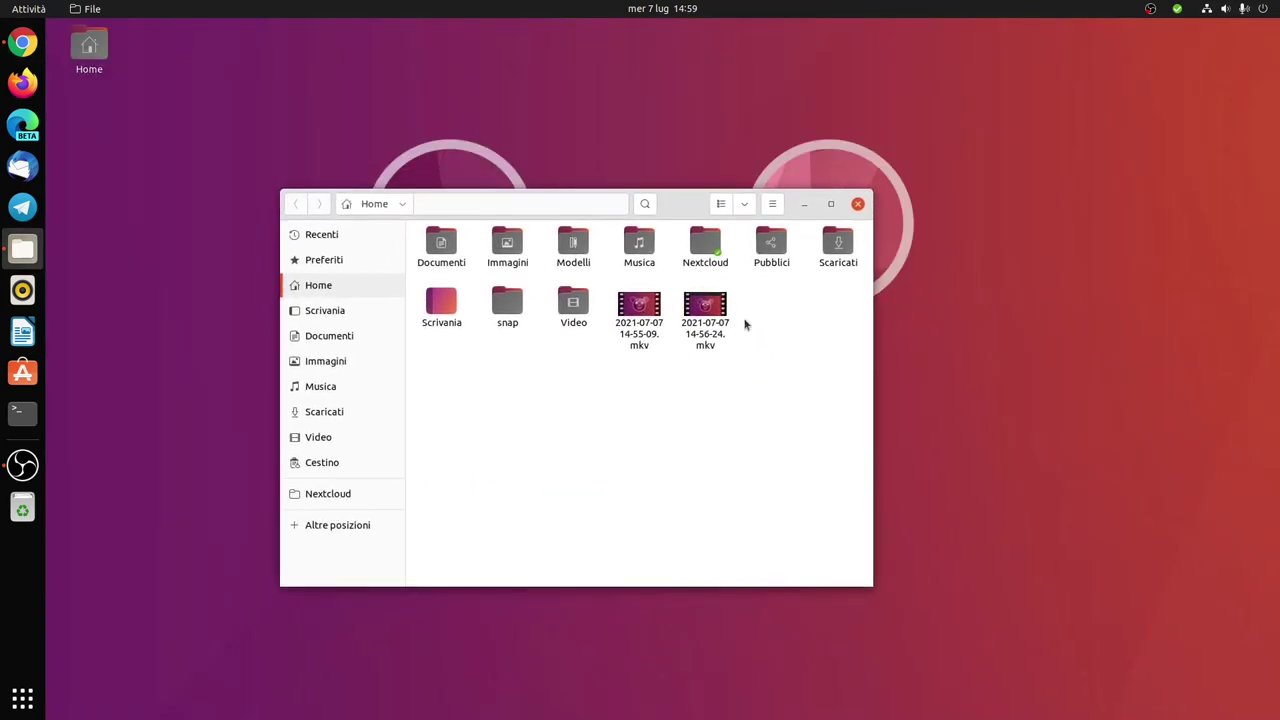
View the file manager's version information and close it.
left_click(772, 204)
left_click(812, 448)
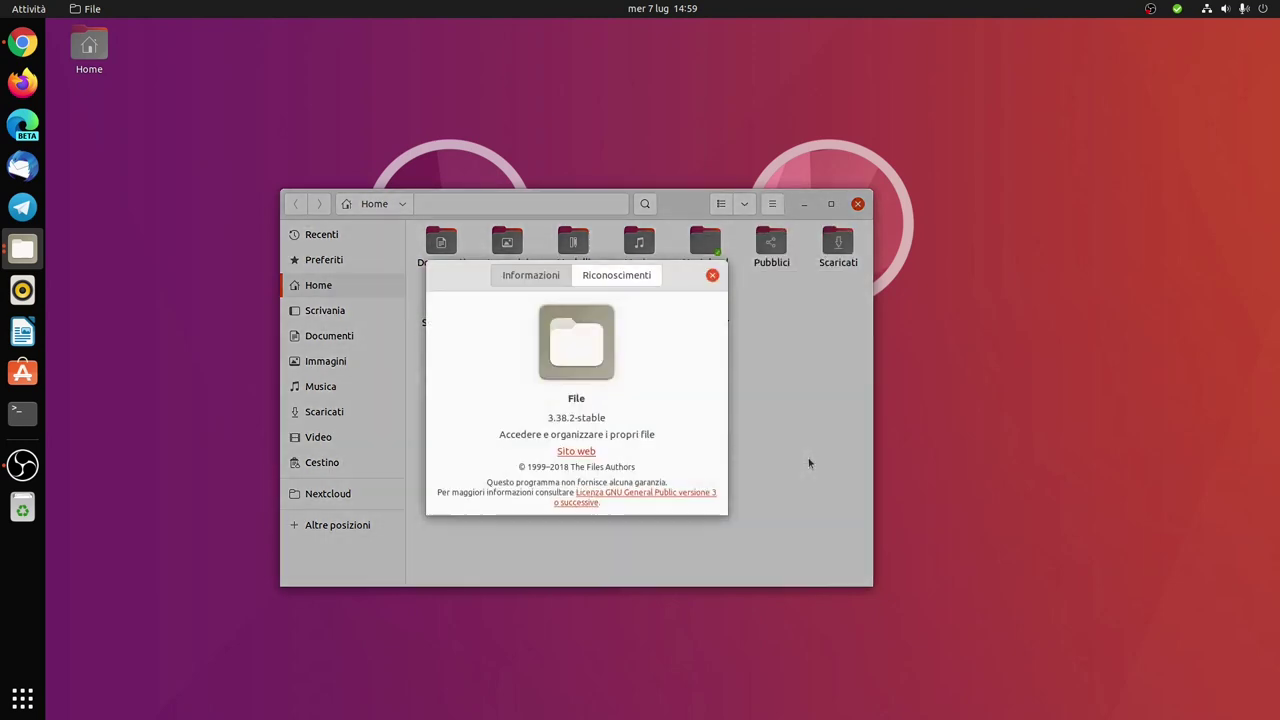
left_click(712, 275)
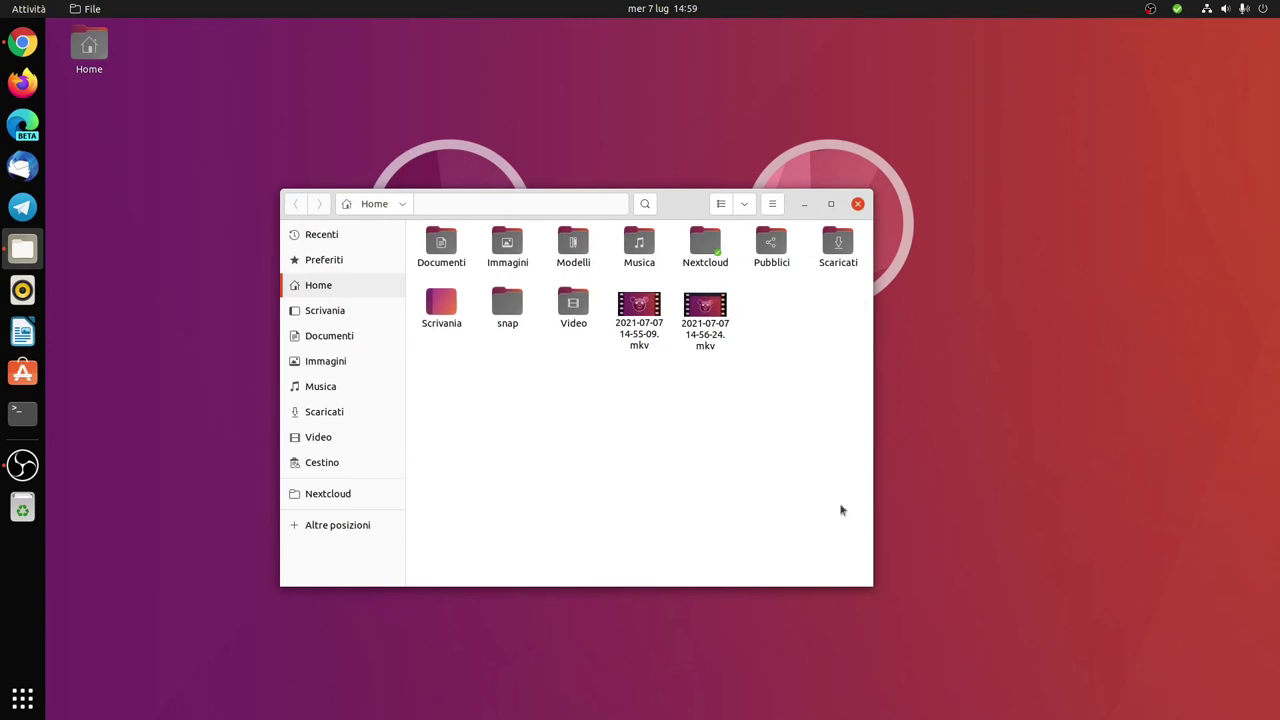
Open the system Settings, look at the Sfondo page and show the Aspetto page.
left_click(1263, 7)
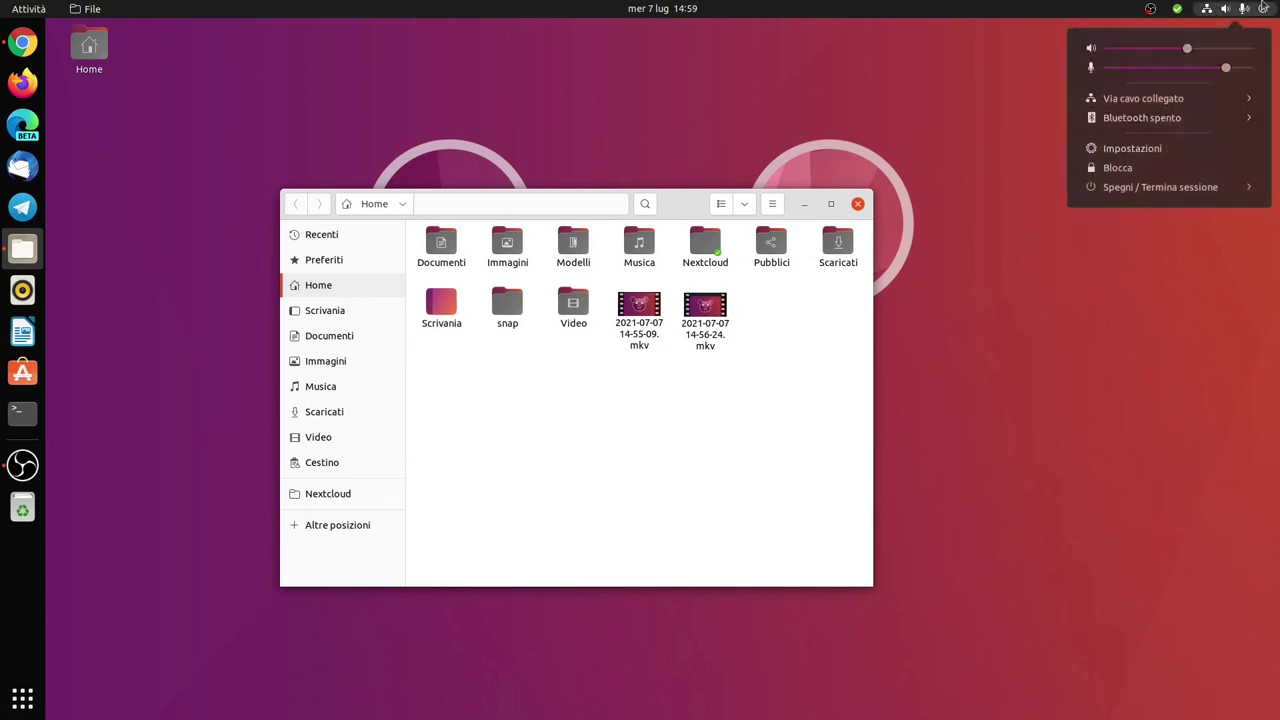
left_click(1136, 148)
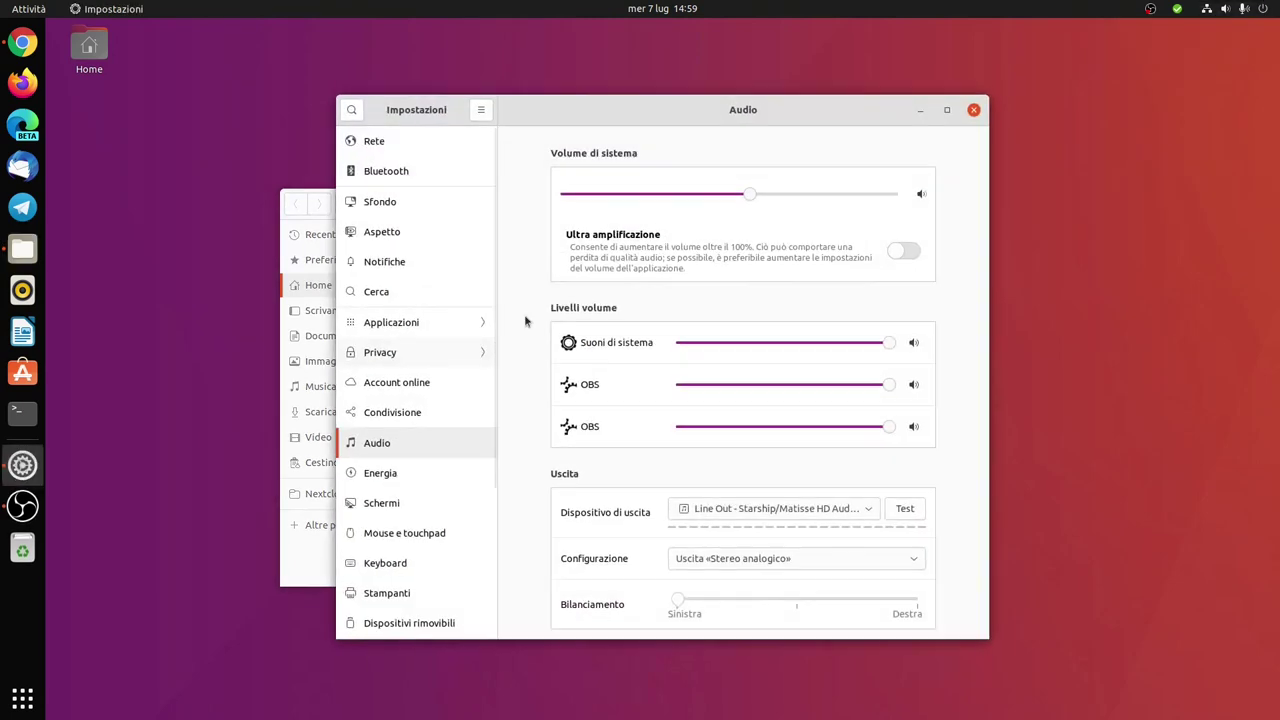
left_click(405, 202)
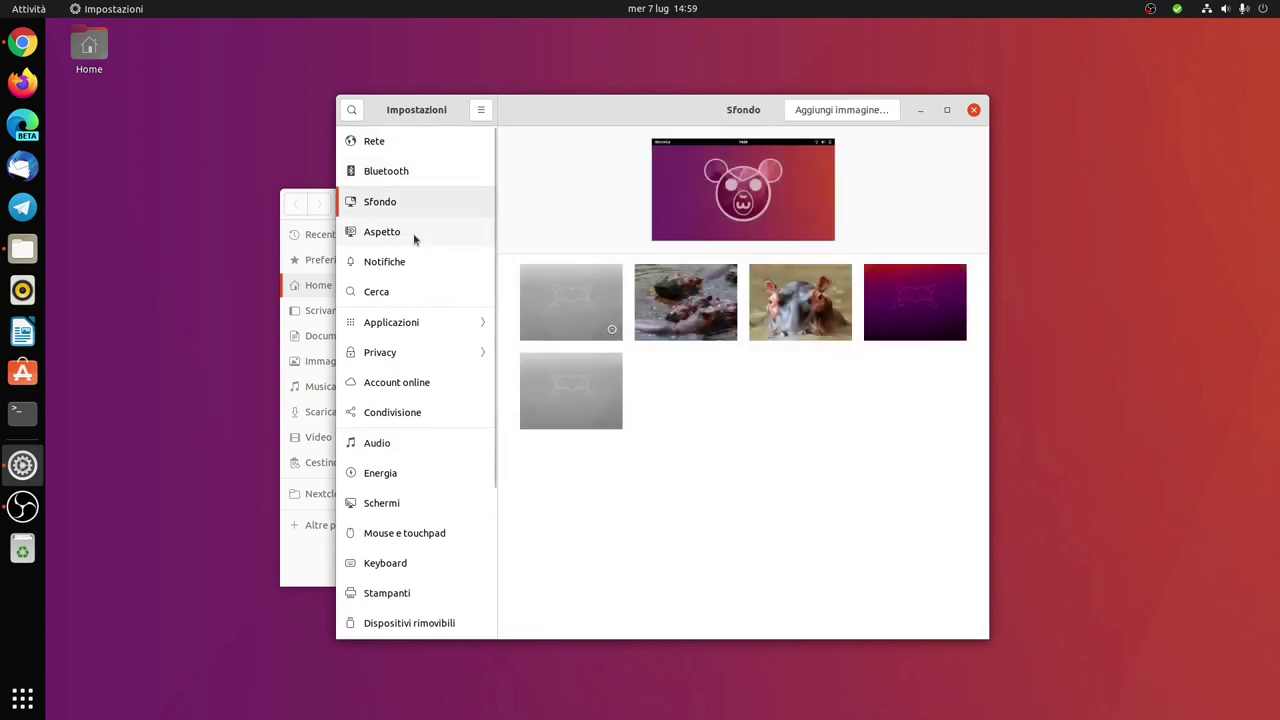
left_click(417, 236)
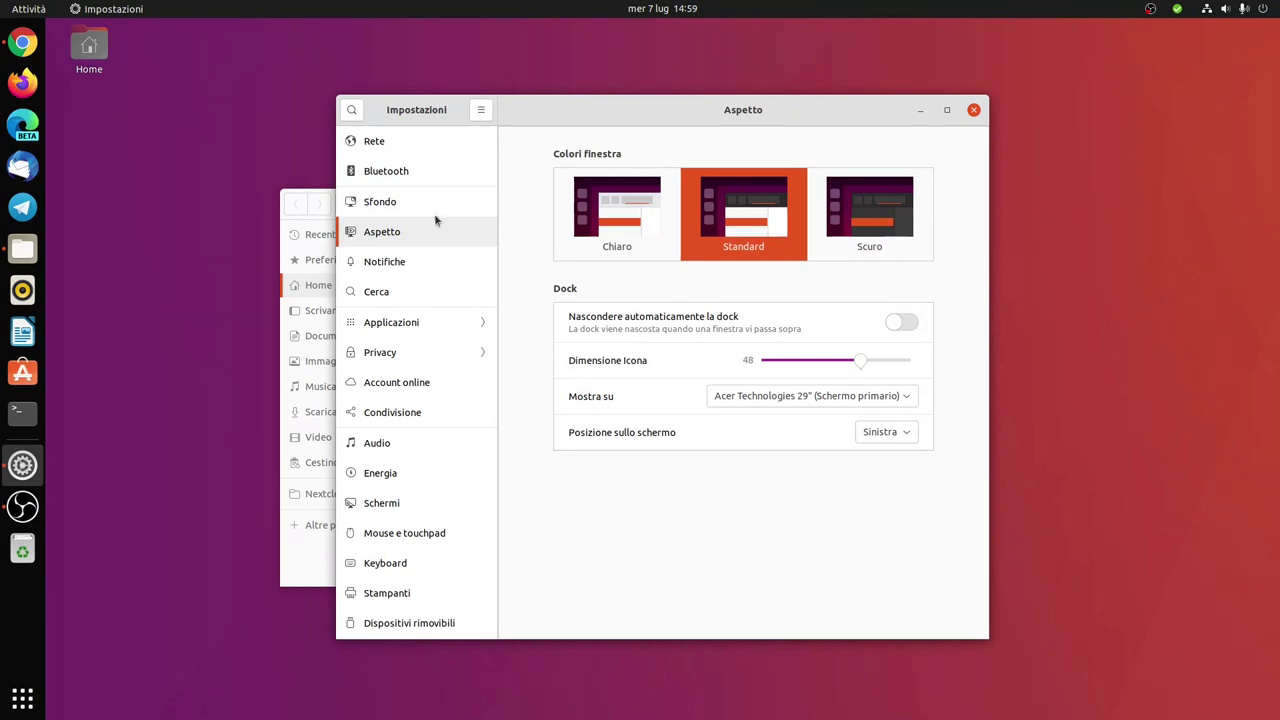
left_click_drag(576, 113, 561, 173)
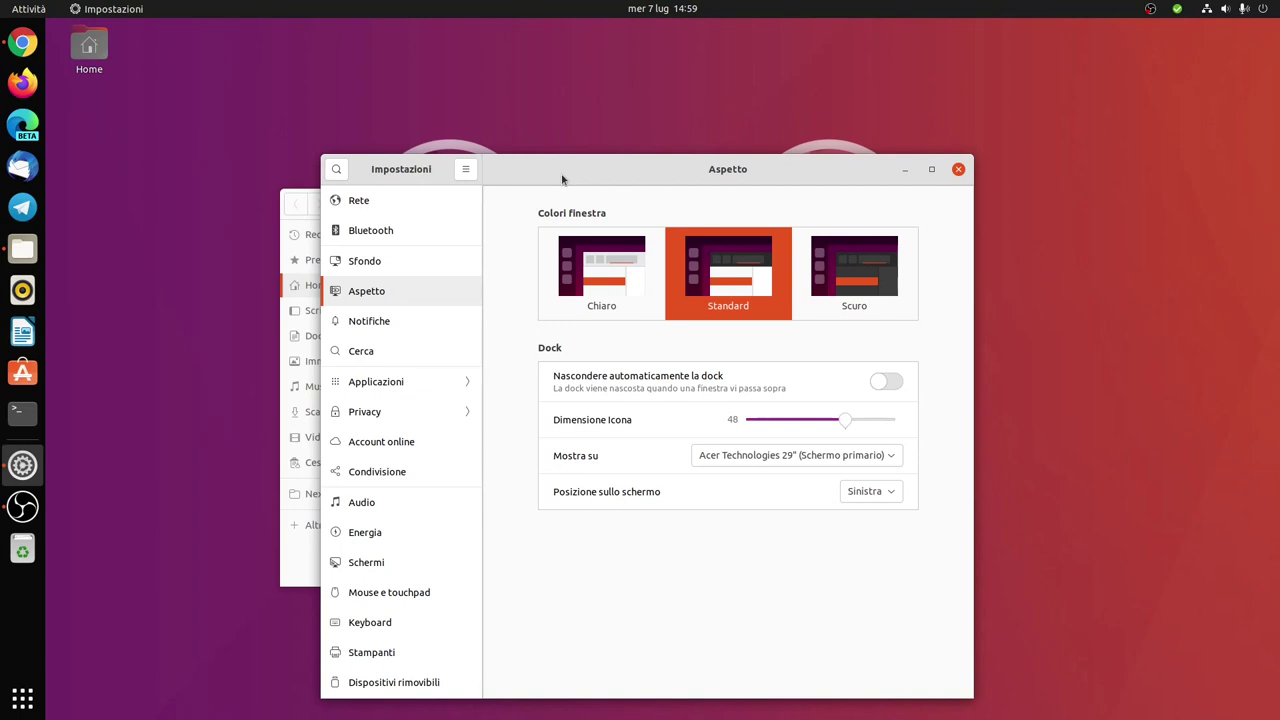
left_click_drag(562, 180, 493, 137)
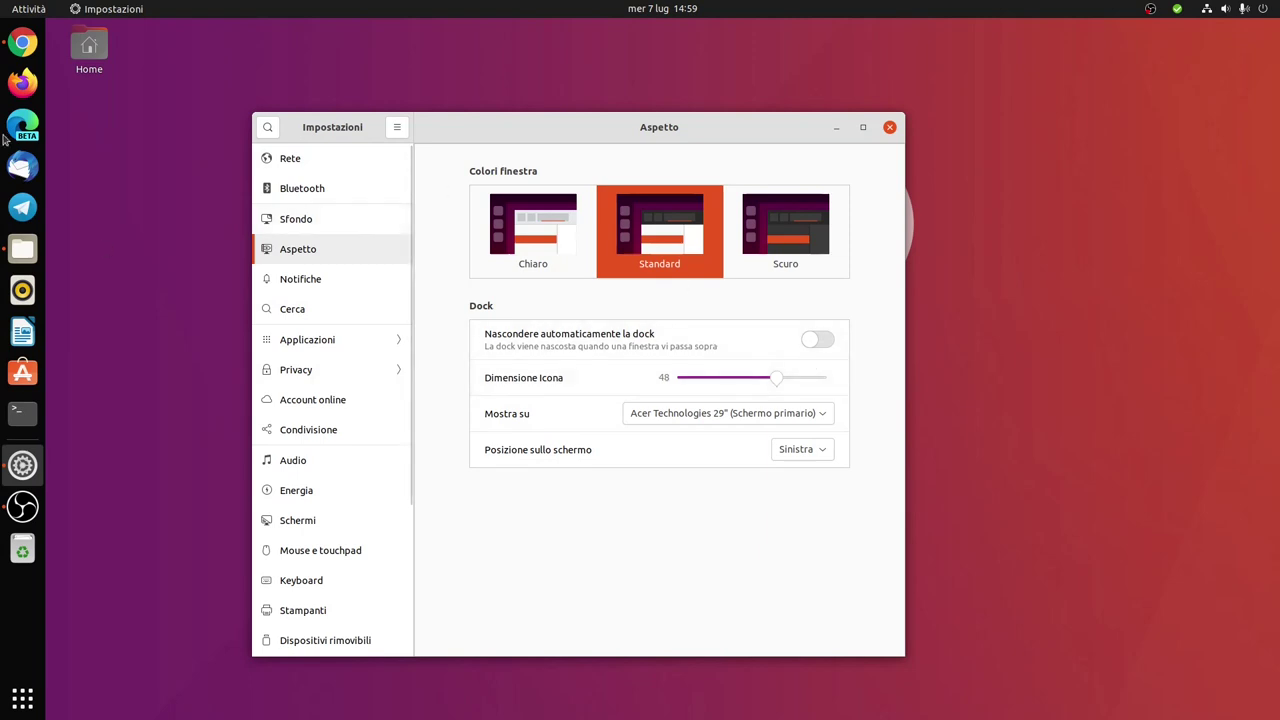
Try the Scuro window colours, switch back to Standard and move Settings to uncover part of the file manager.
left_click(800, 240)
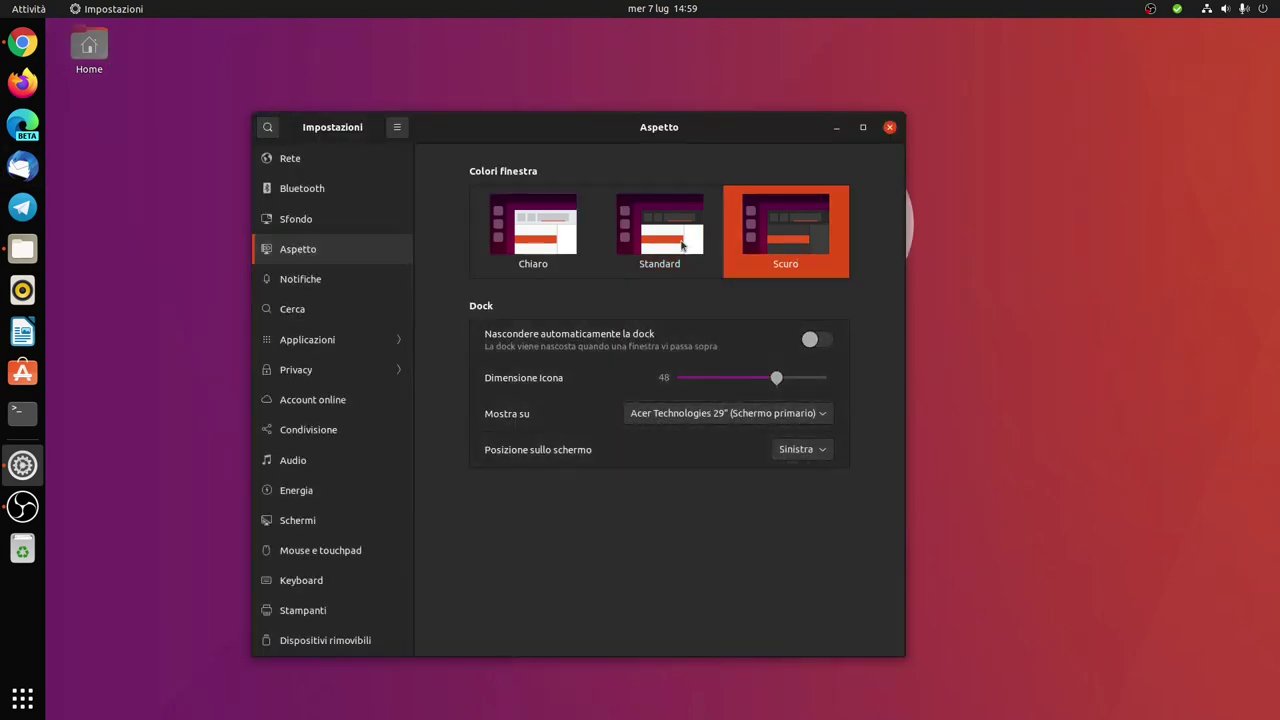
left_click(681, 245)
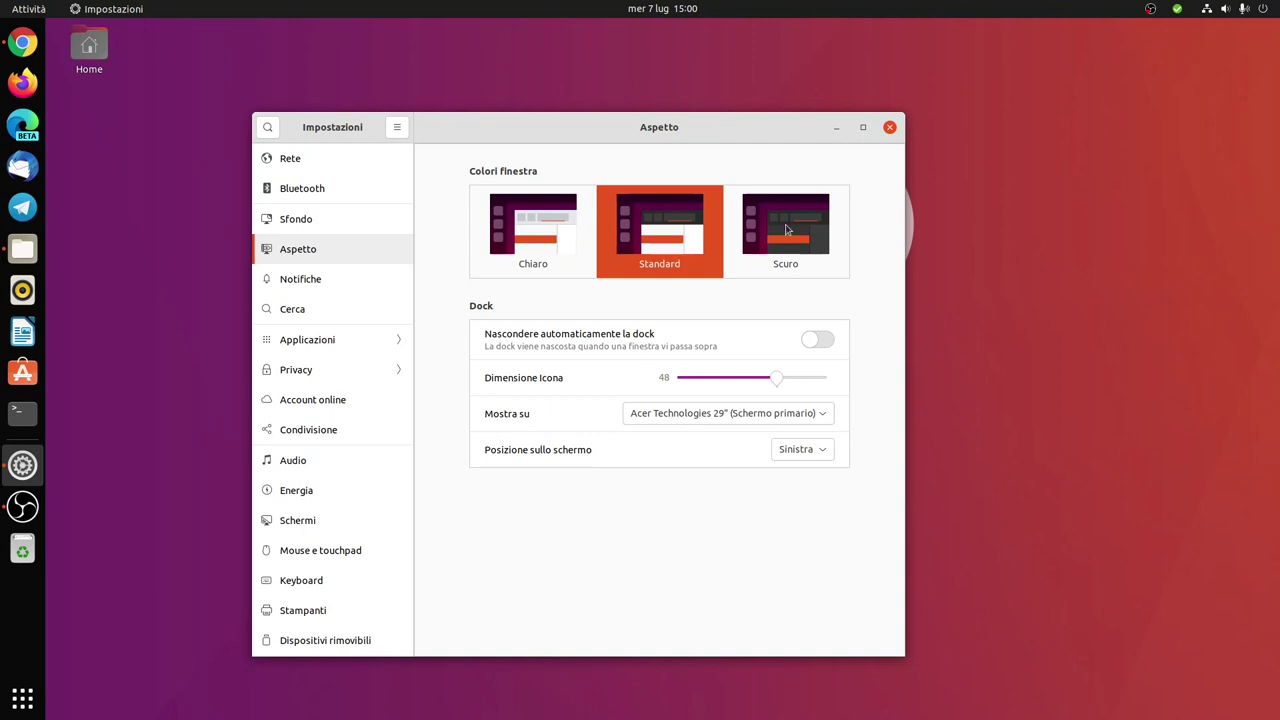
left_click_drag(650, 144, 752, 143)
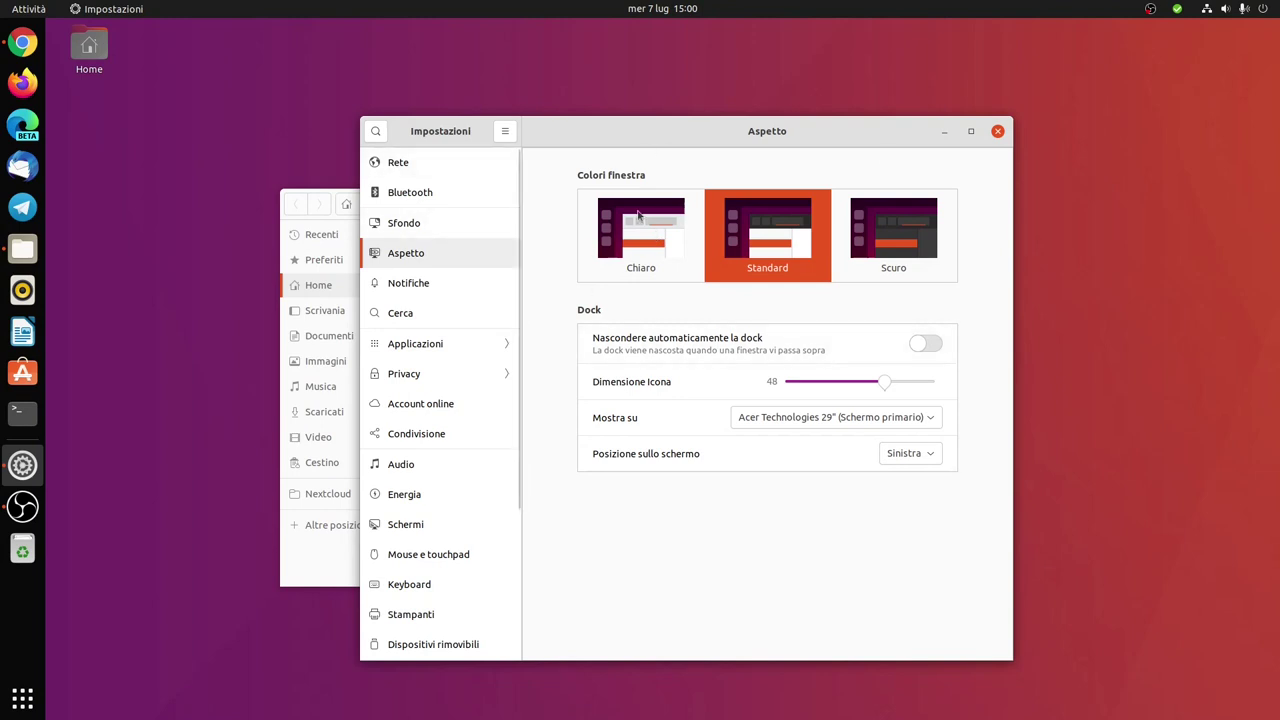
Try the Chiaro window colours and inspect the file manager's window and main menu in that theme.
left_click(642, 243)
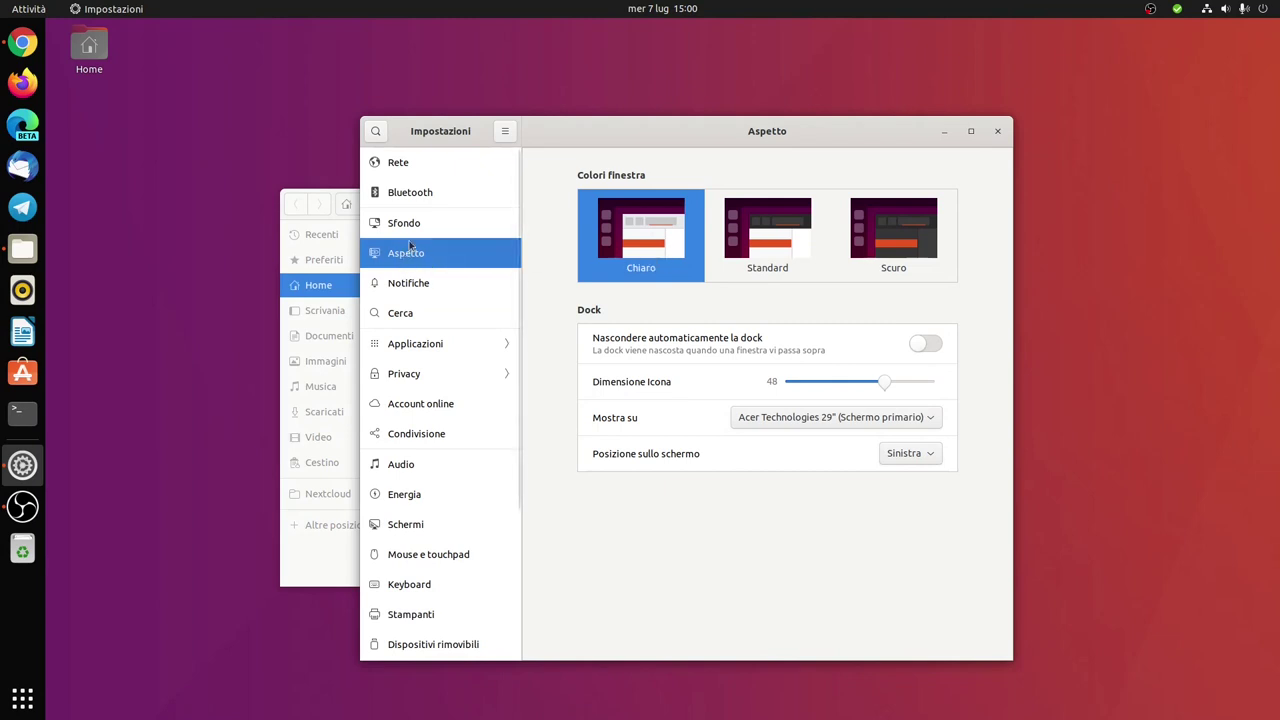
left_click_drag(736, 139, 729, 252)
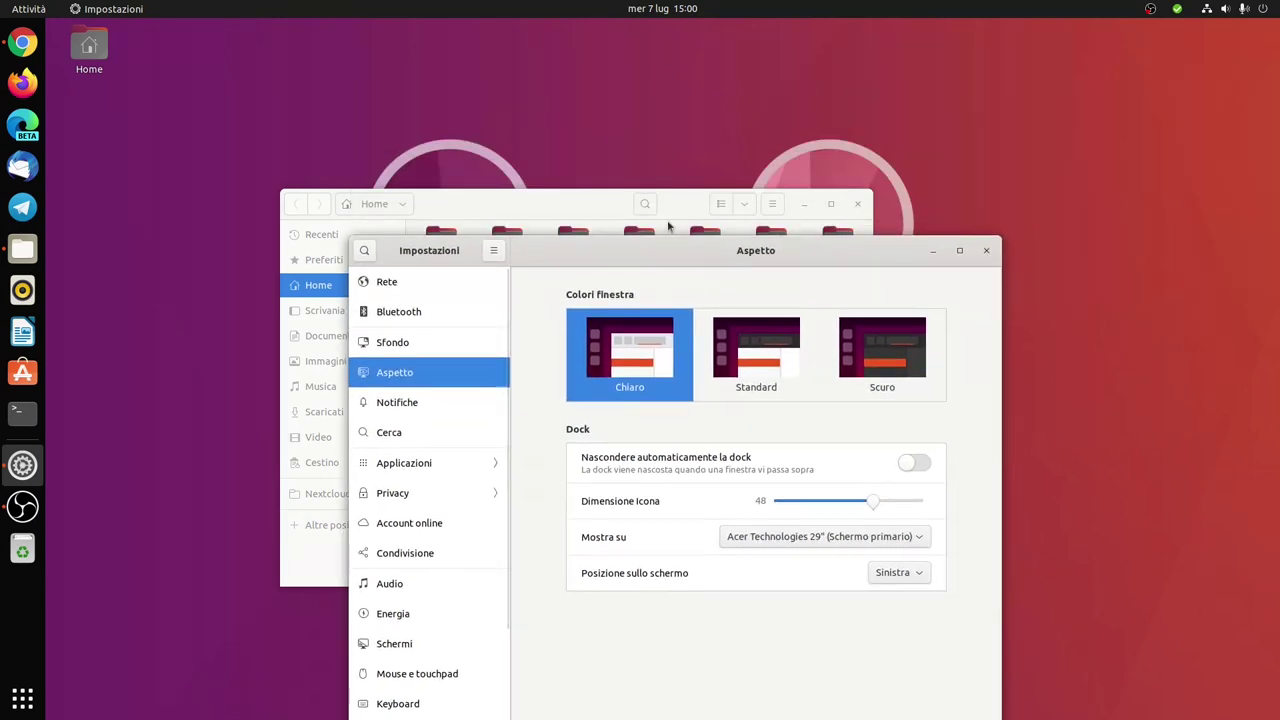
left_click(688, 209)
left_click(772, 204)
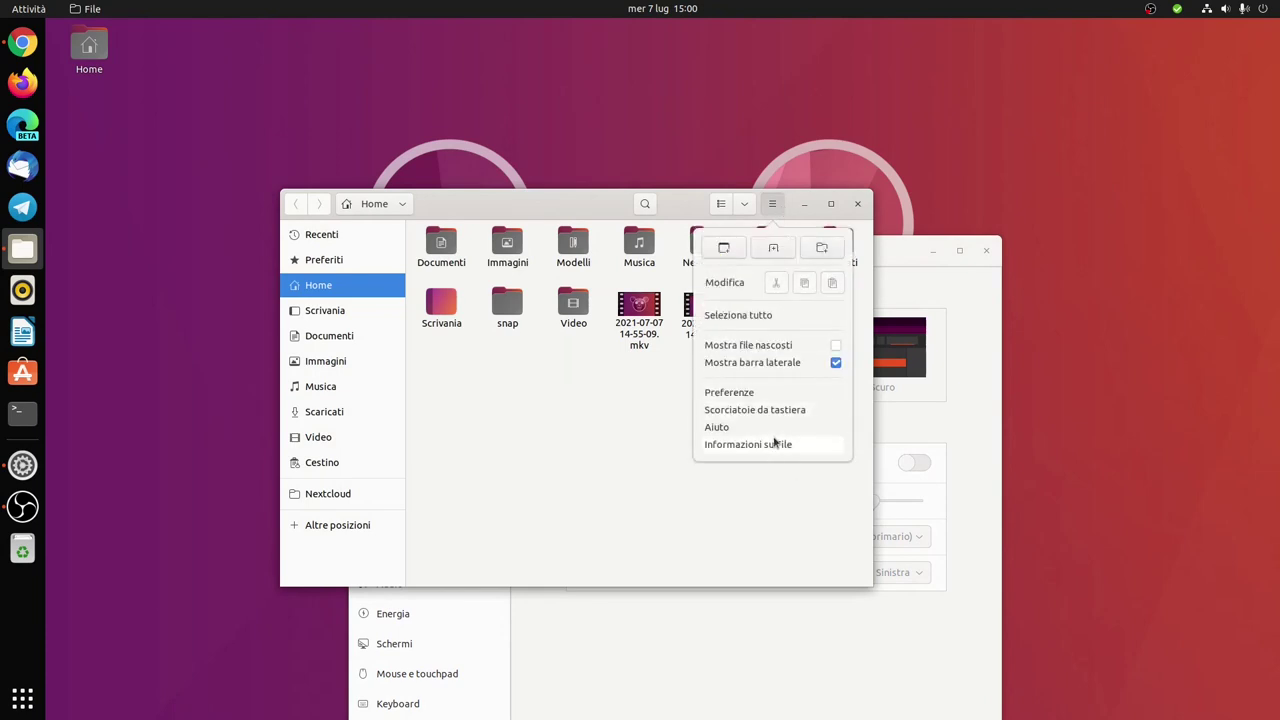
left_click(583, 451)
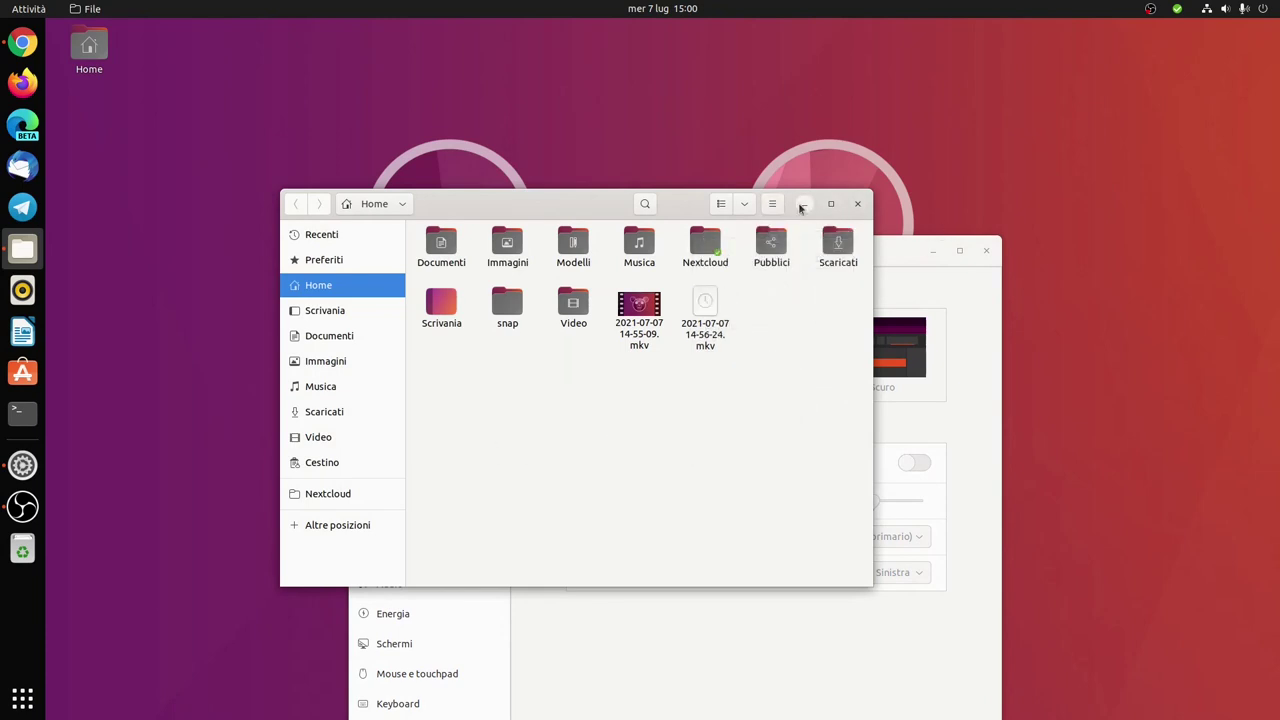
Minimise the file manager and set the window colours to Standard.
left_click(801, 204)
left_click_drag(763, 262, 735, 124)
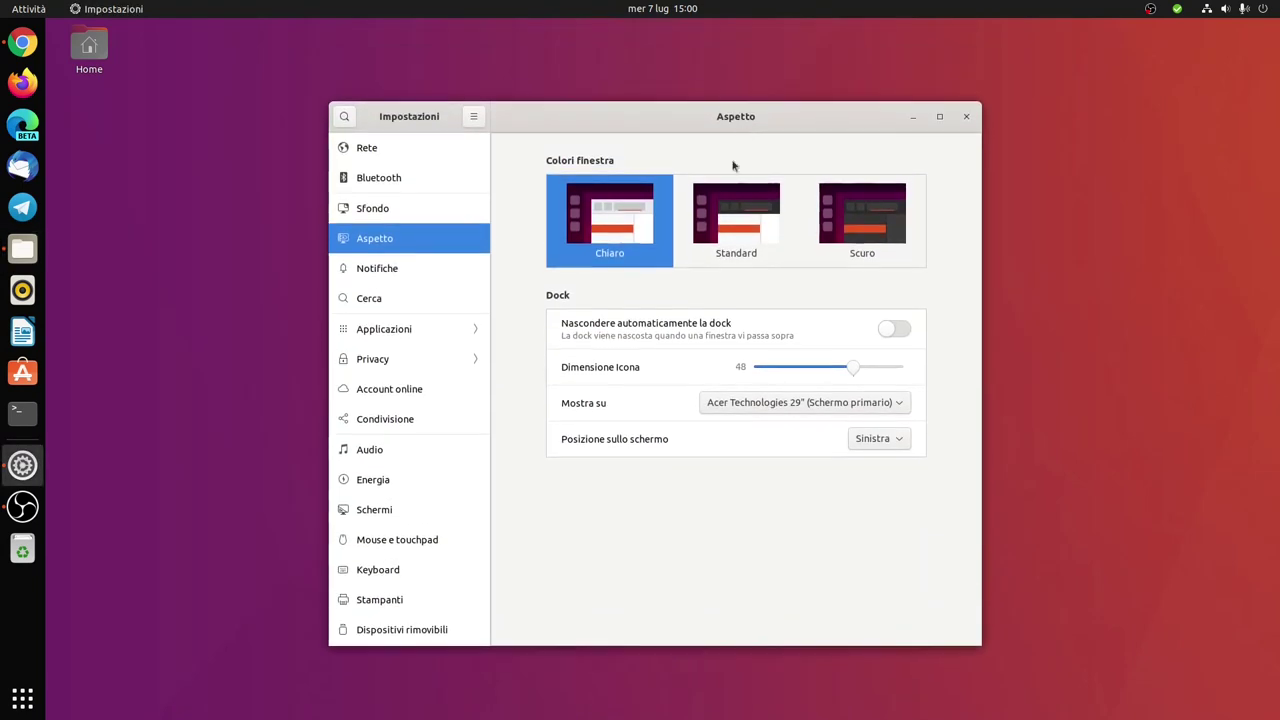
left_click(718, 239)
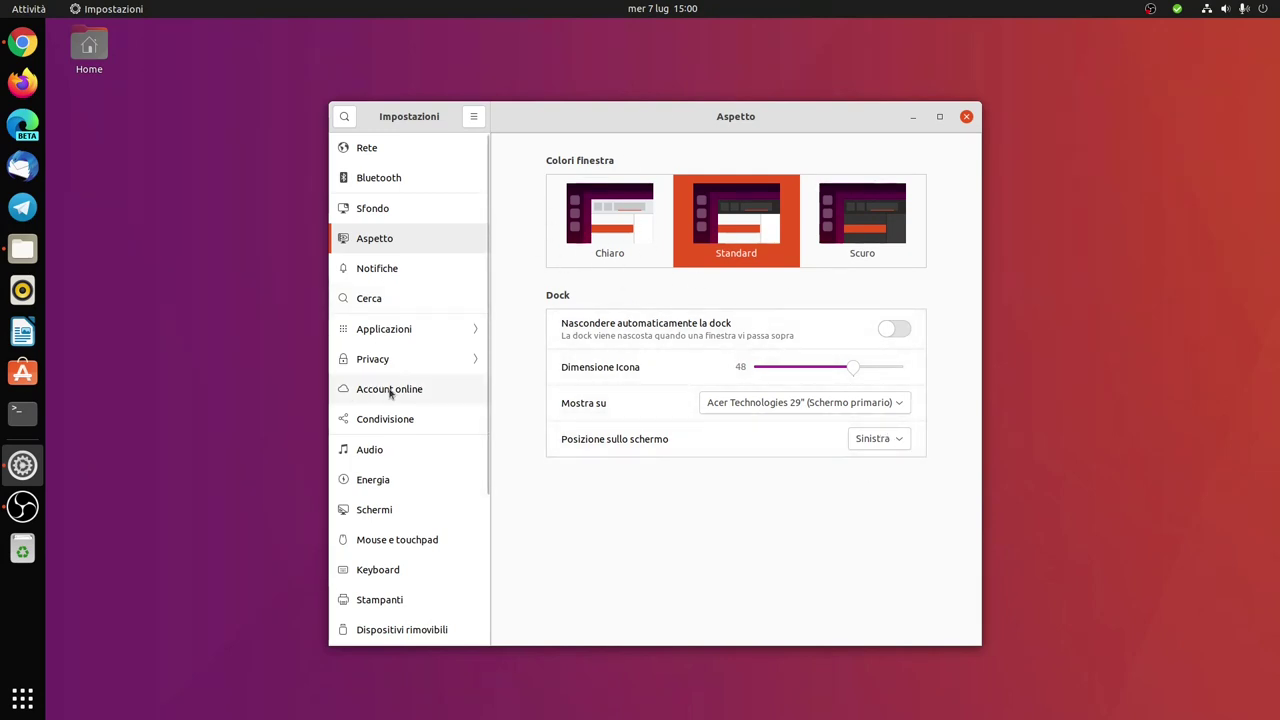
Examine the hardware and system version details on the Informazioni page, and minimise the Settings window.
scroll(400, 490, "down", 4)
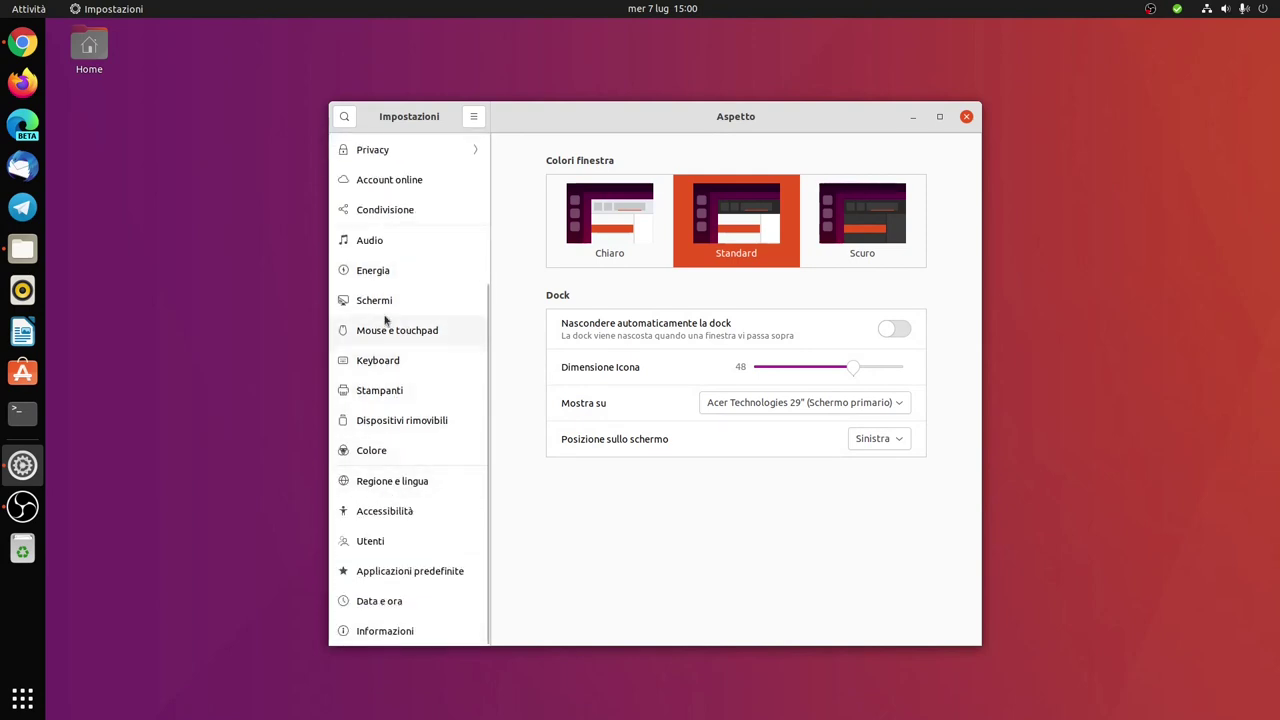
scroll(391, 423, "up", 1)
scroll(391, 440, "down", 1)
left_click(392, 631)
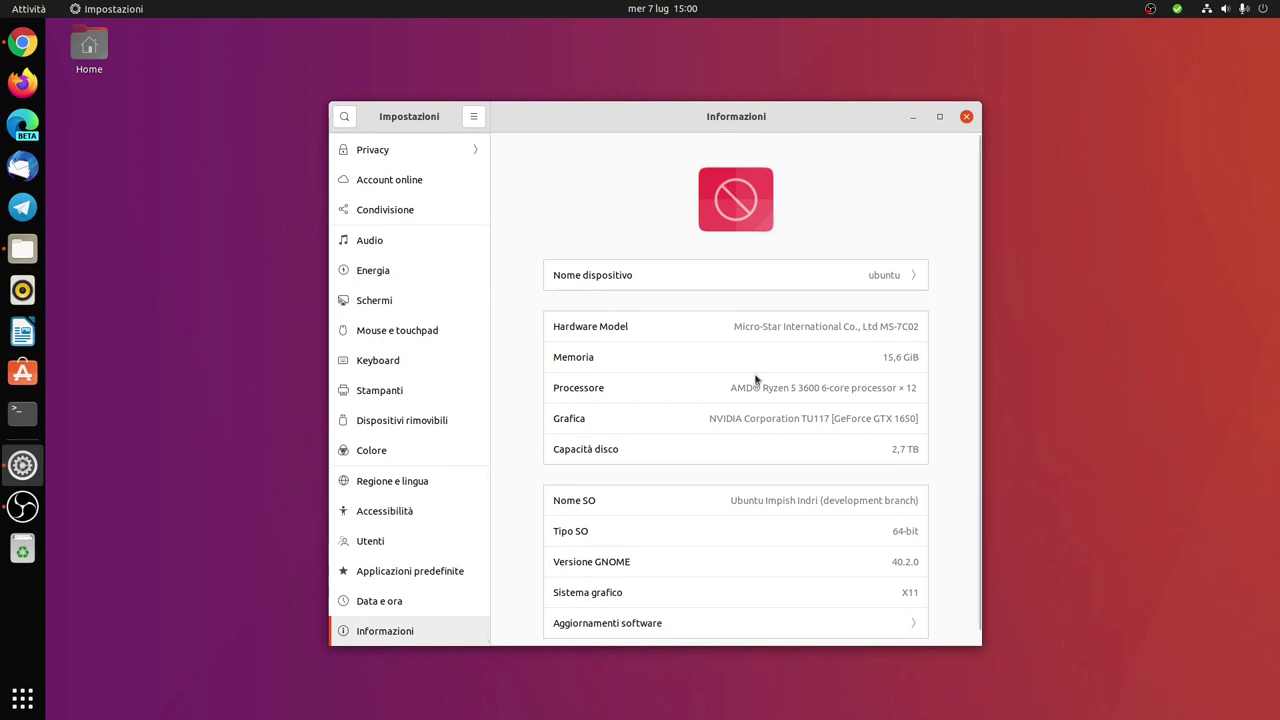
scroll(756, 379, "down", 1)
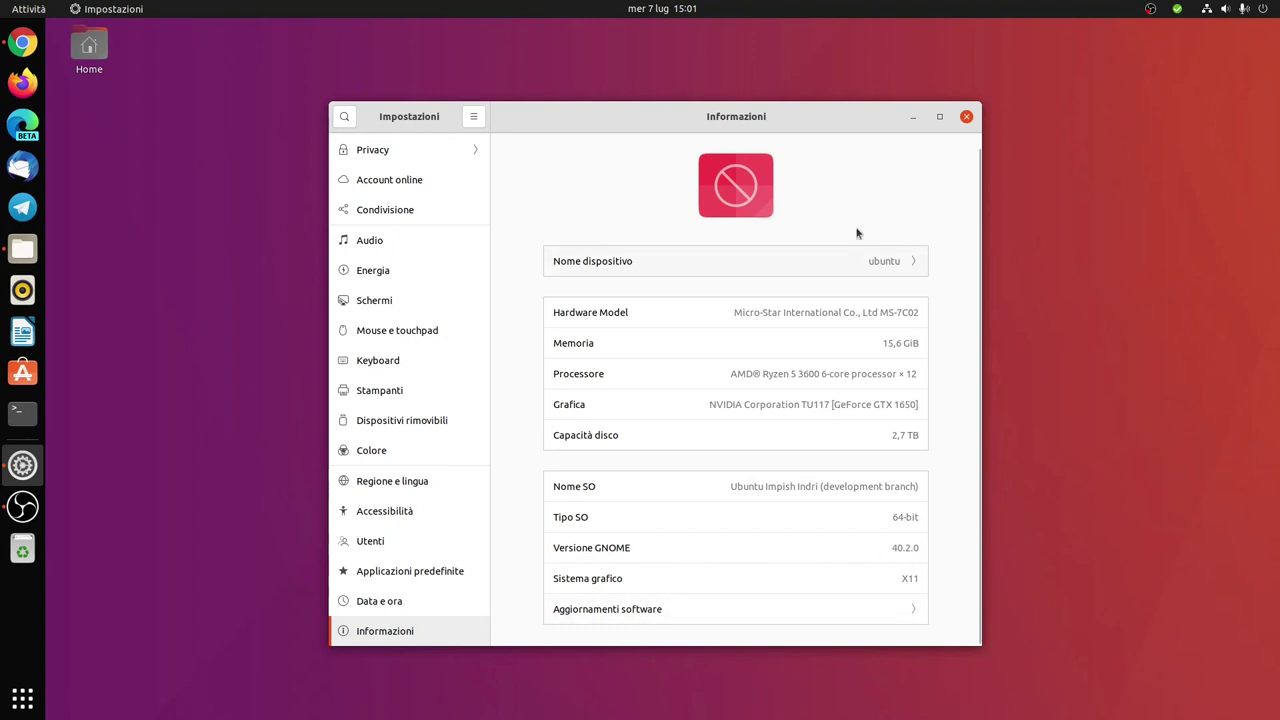
left_click(913, 116)
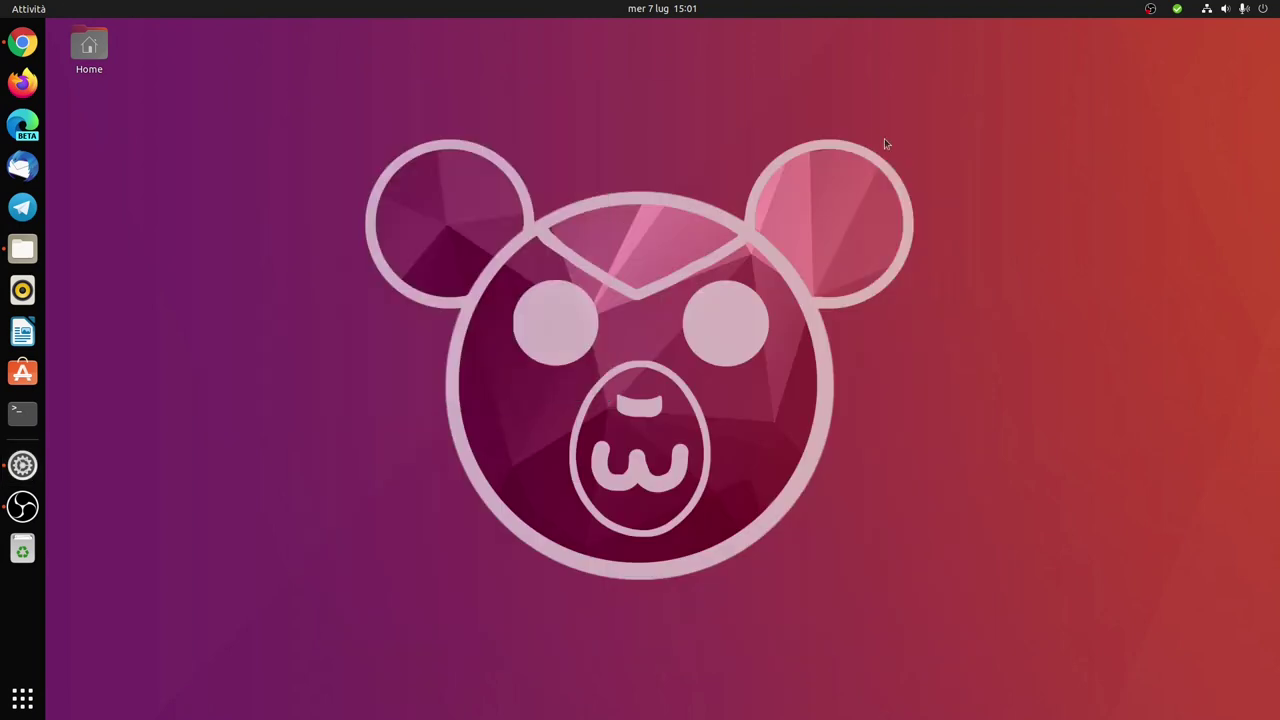
Examine the context menus of the desktop and of the file manager's dock icon, and open the system menu.
right_click(533, 284)
left_click(380, 413)
right_click(23, 251)
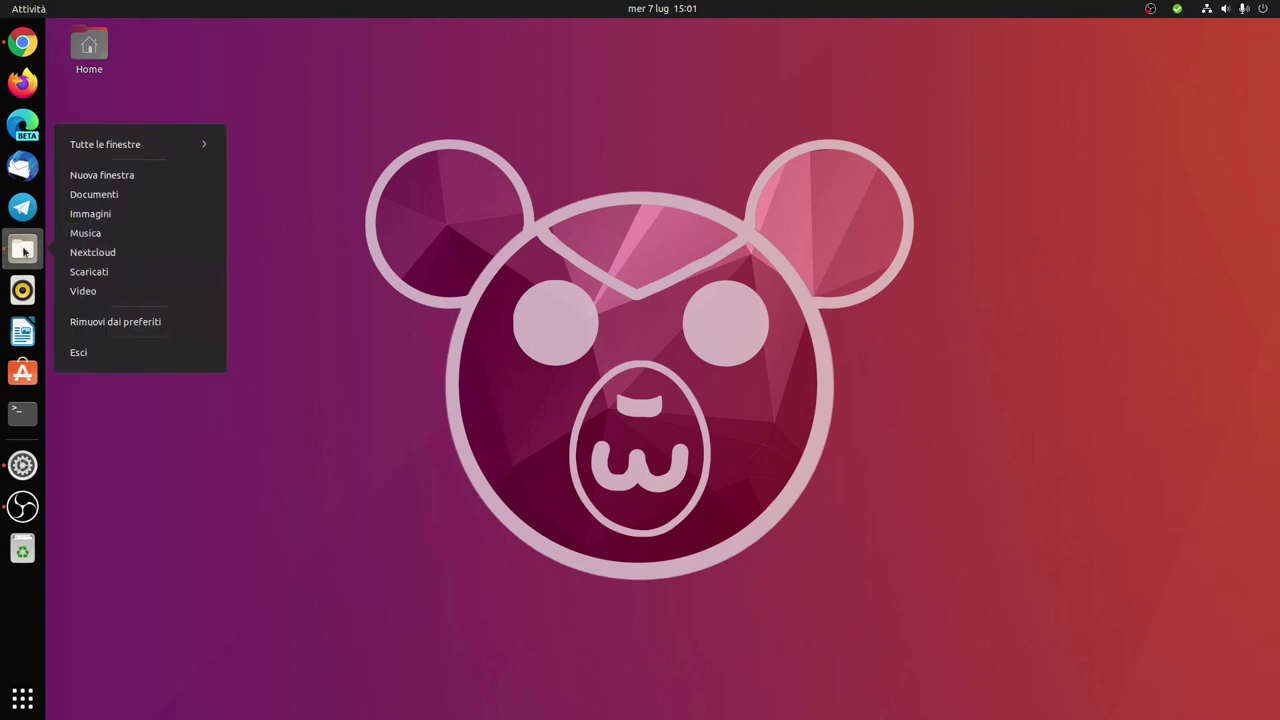
left_click(411, 314)
left_click(1216, 9)
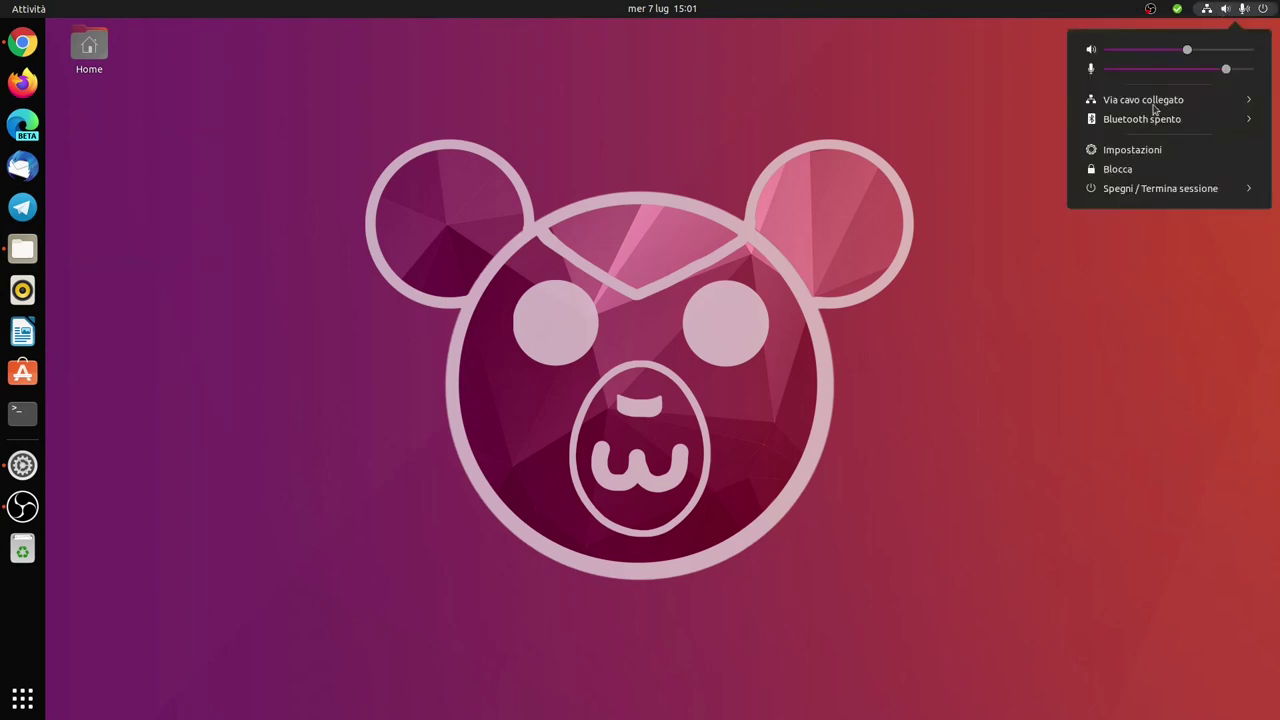
Close the system menu, launch QjackCtl from the second page of the application grid, and minimise its window.
left_click(297, 291)
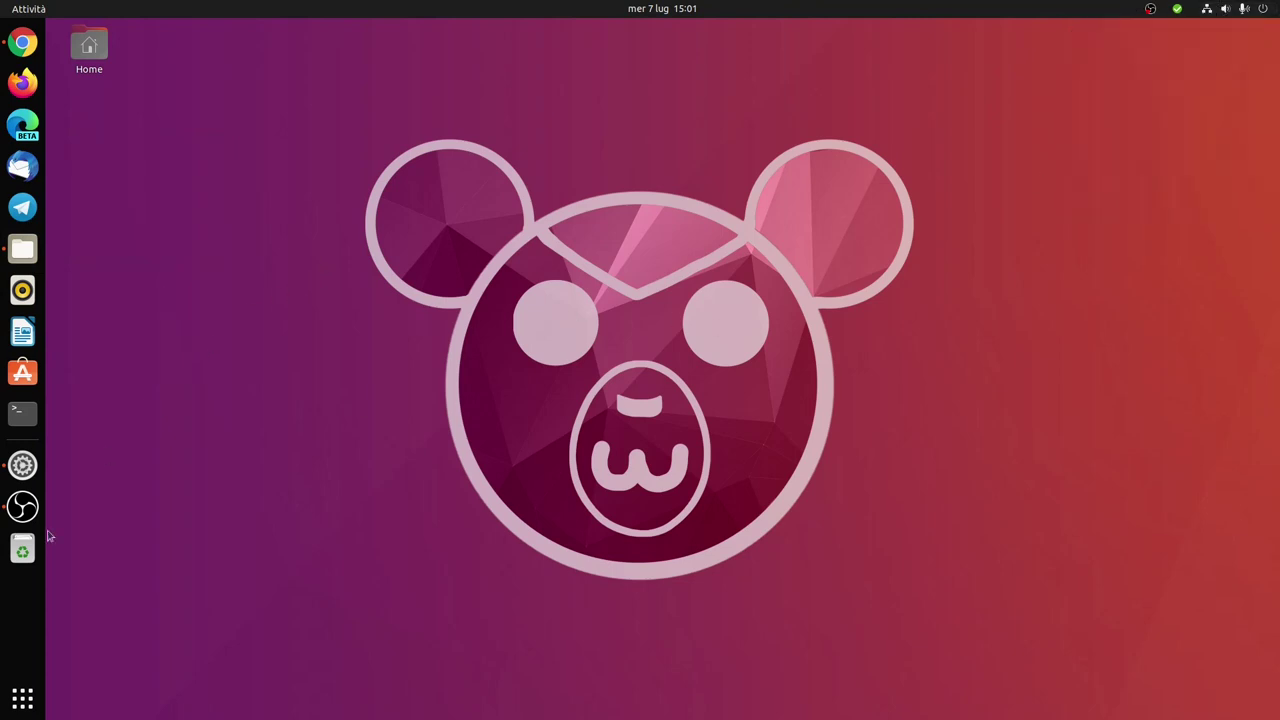
left_click(22, 699)
scroll(746, 497, "down", 1)
scroll(746, 497, "up", 1)
scroll(673, 509, "down", 1)
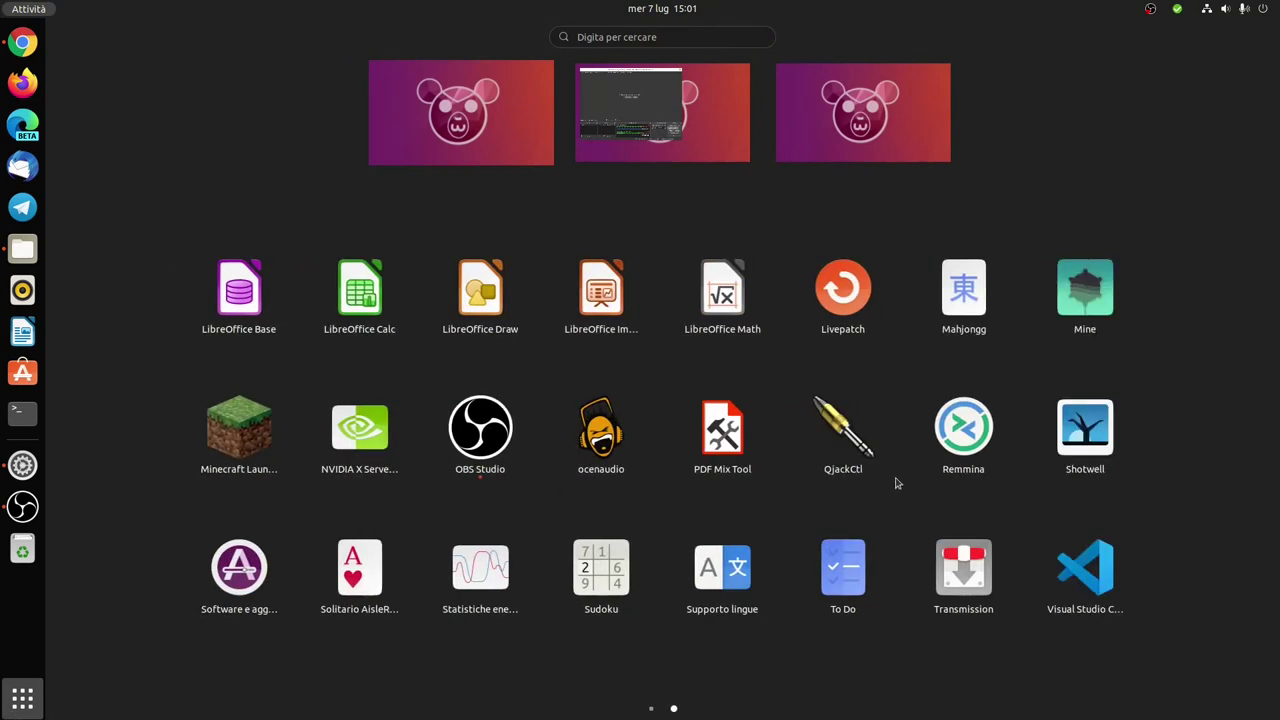
left_click(846, 428)
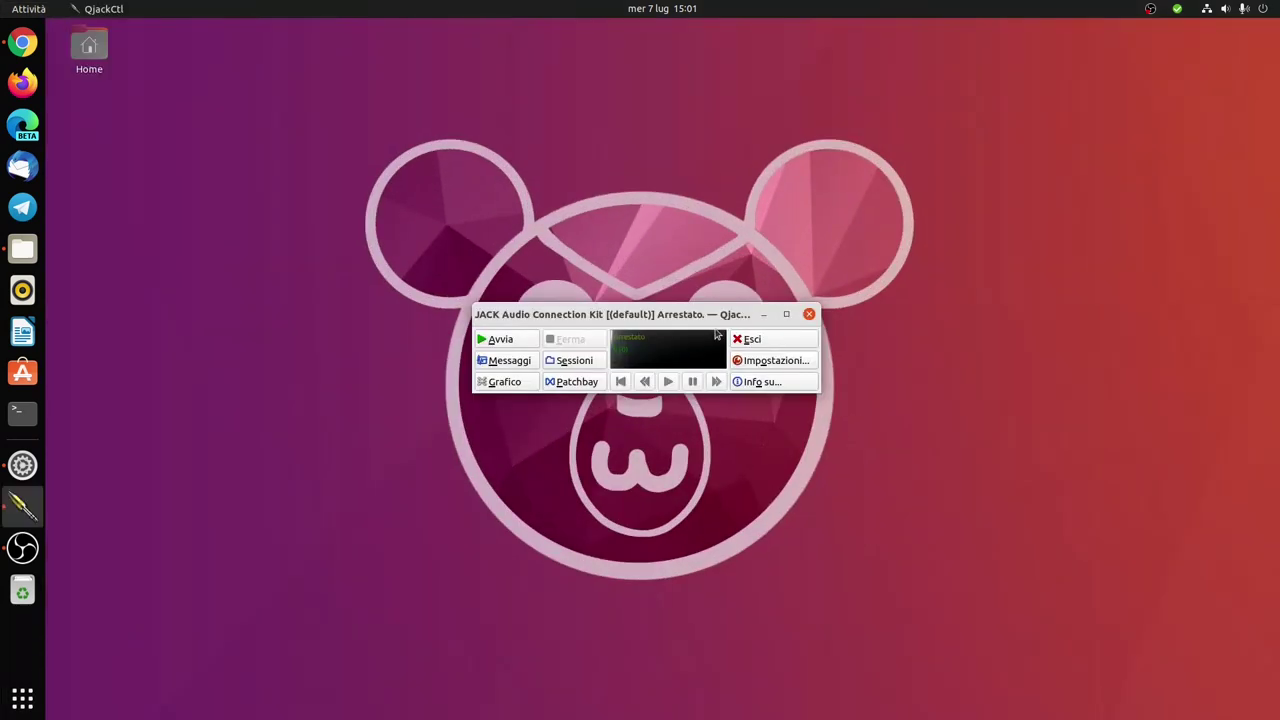
left_click(764, 316)
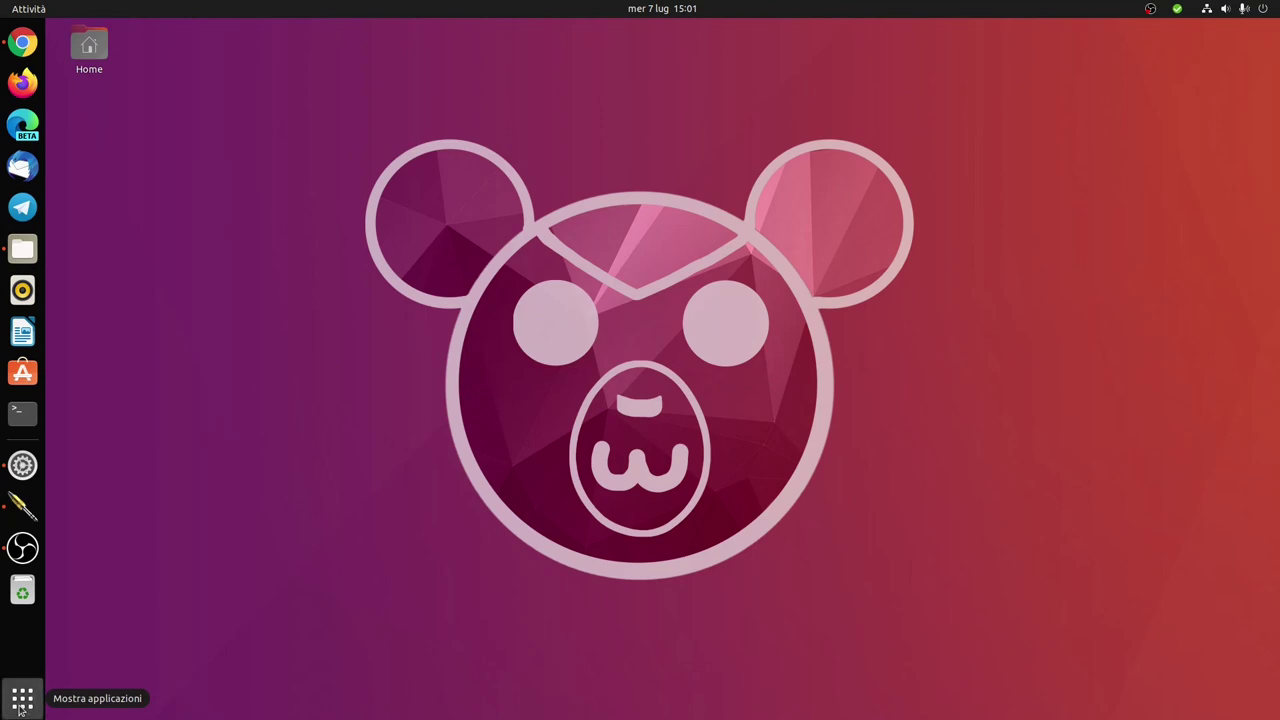
Look through both pages of the application grid and return to the first workspace.
left_click(20, 705)
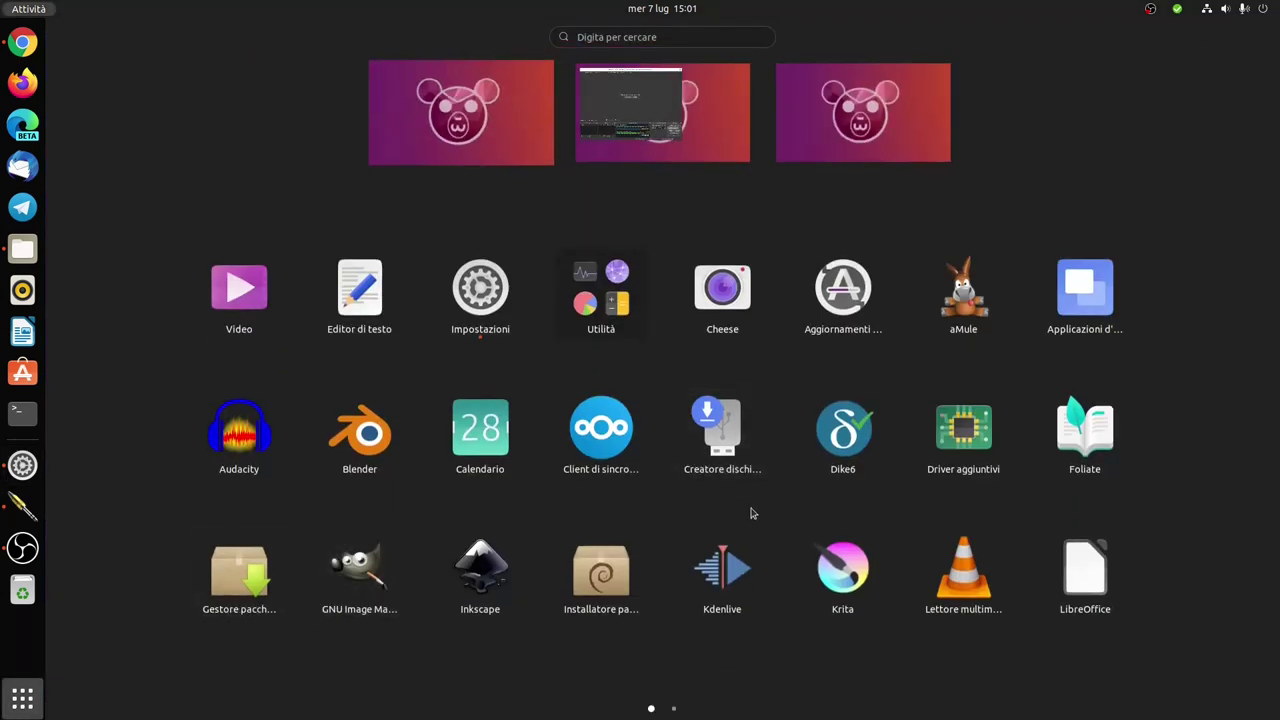
scroll(752, 513, "down", 1)
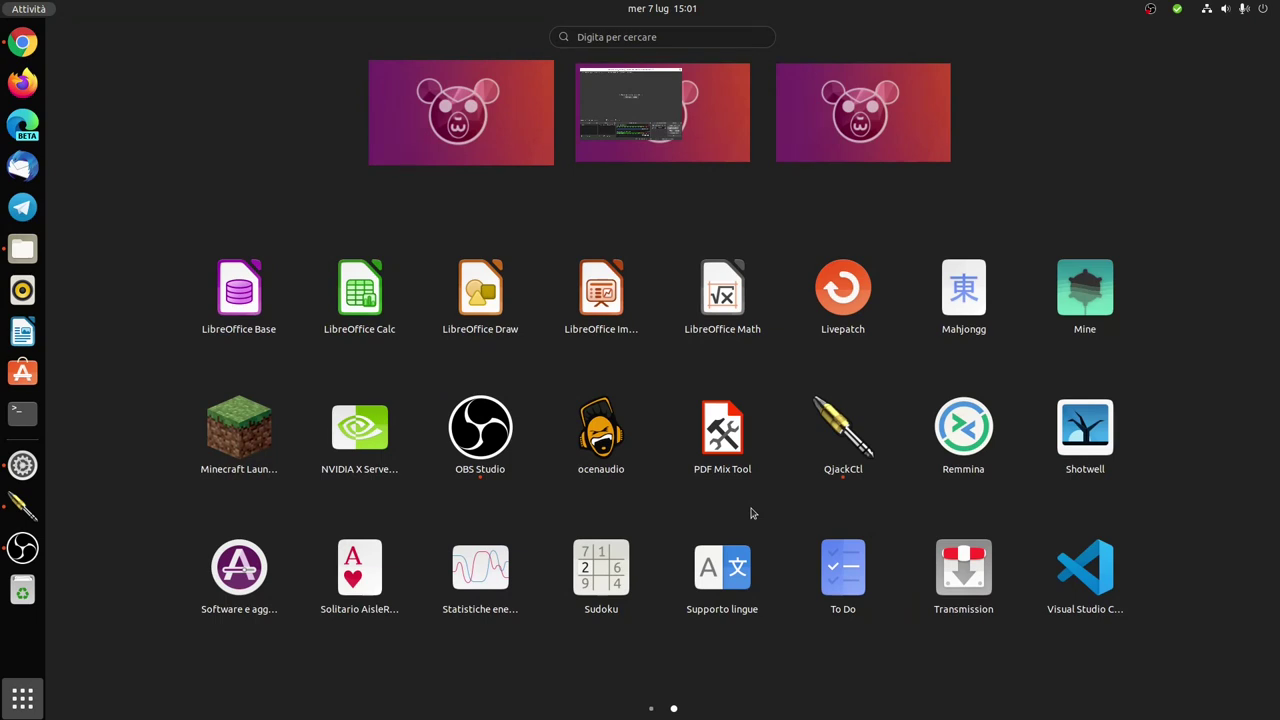
scroll(752, 513, "up", 1)
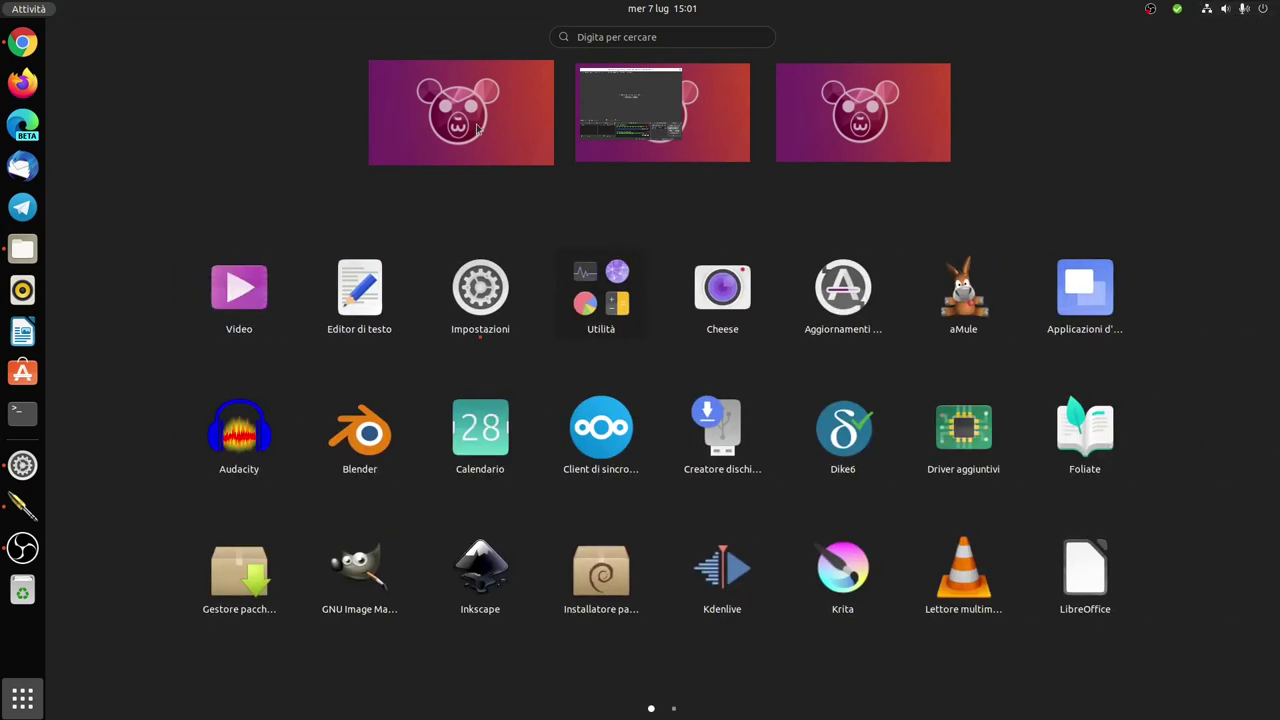
left_click(477, 128)
Open Impostazioni on the Audio page and examine the volume, output device and input device options.
left_click(1232, 9)
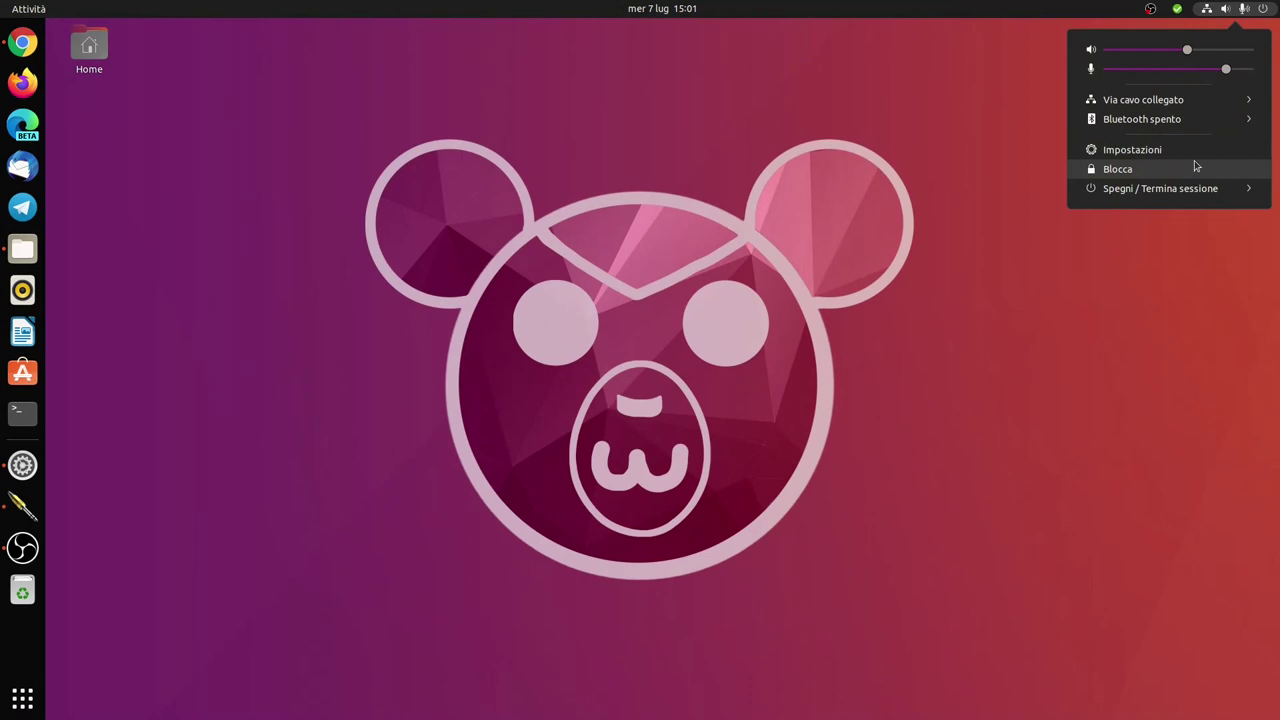
left_click(1198, 152)
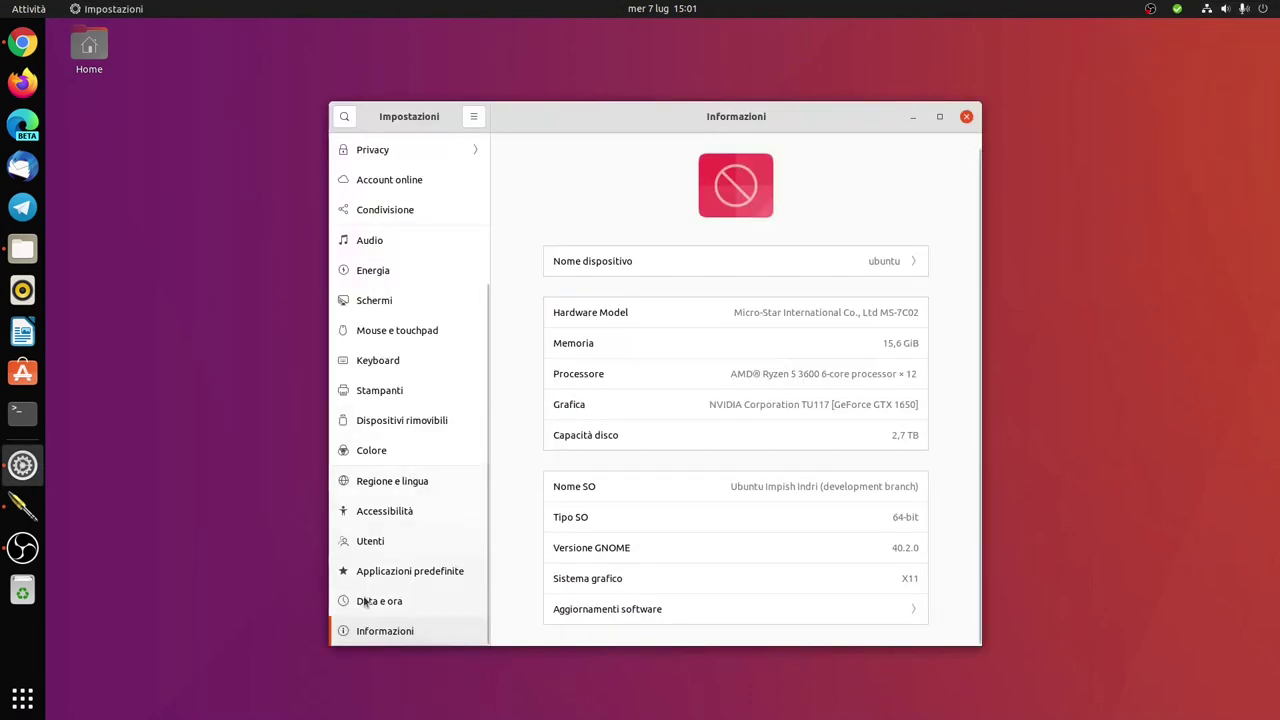
scroll(400, 598, "up", 5)
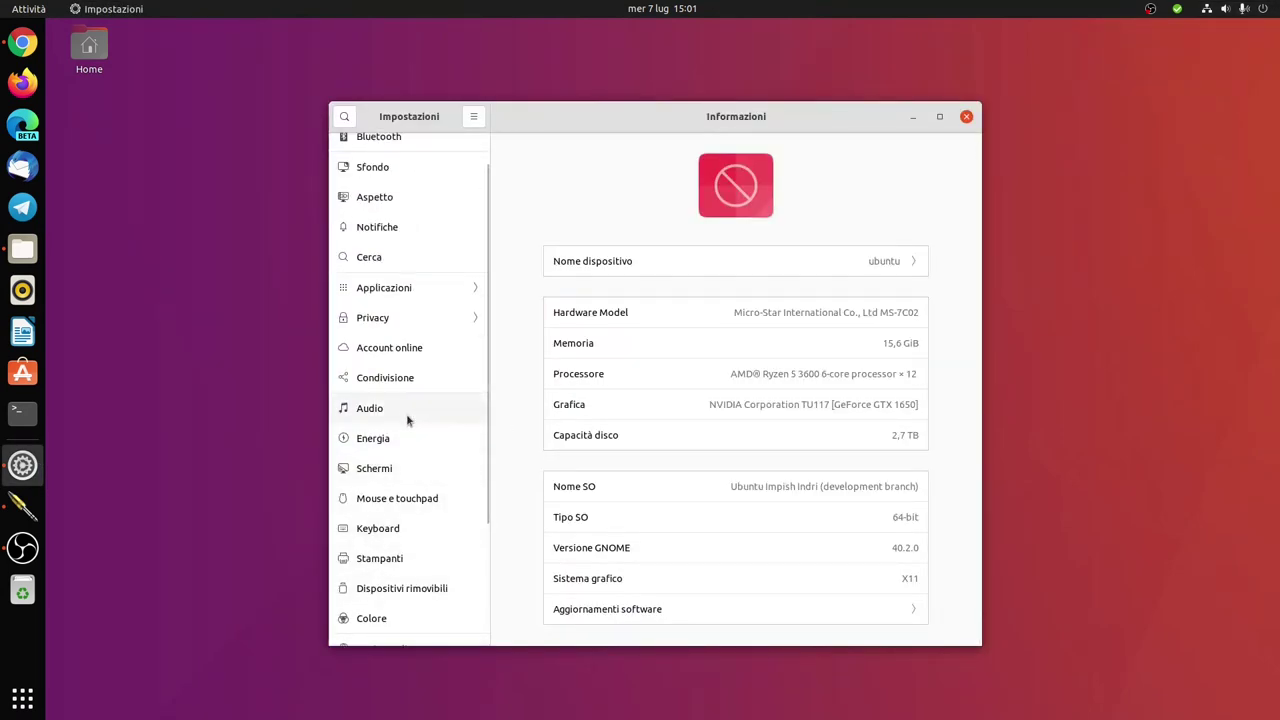
left_click(418, 412)
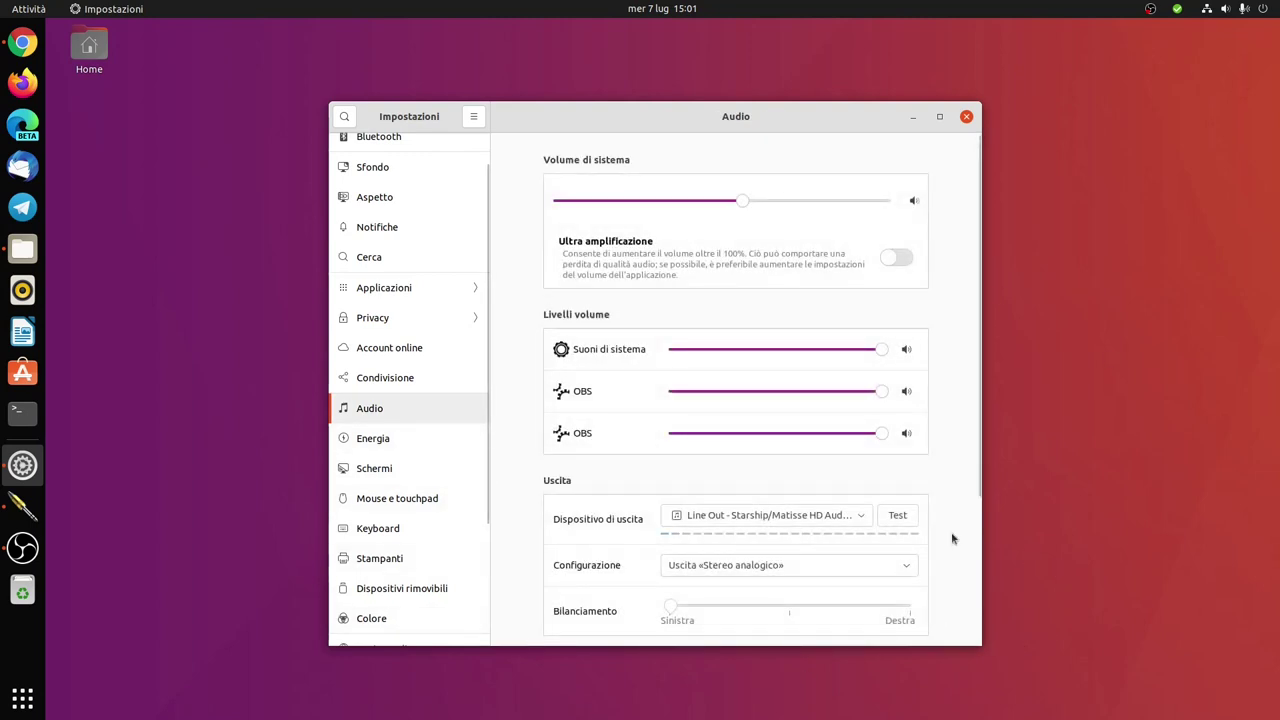
scroll(945, 530, "down", 4)
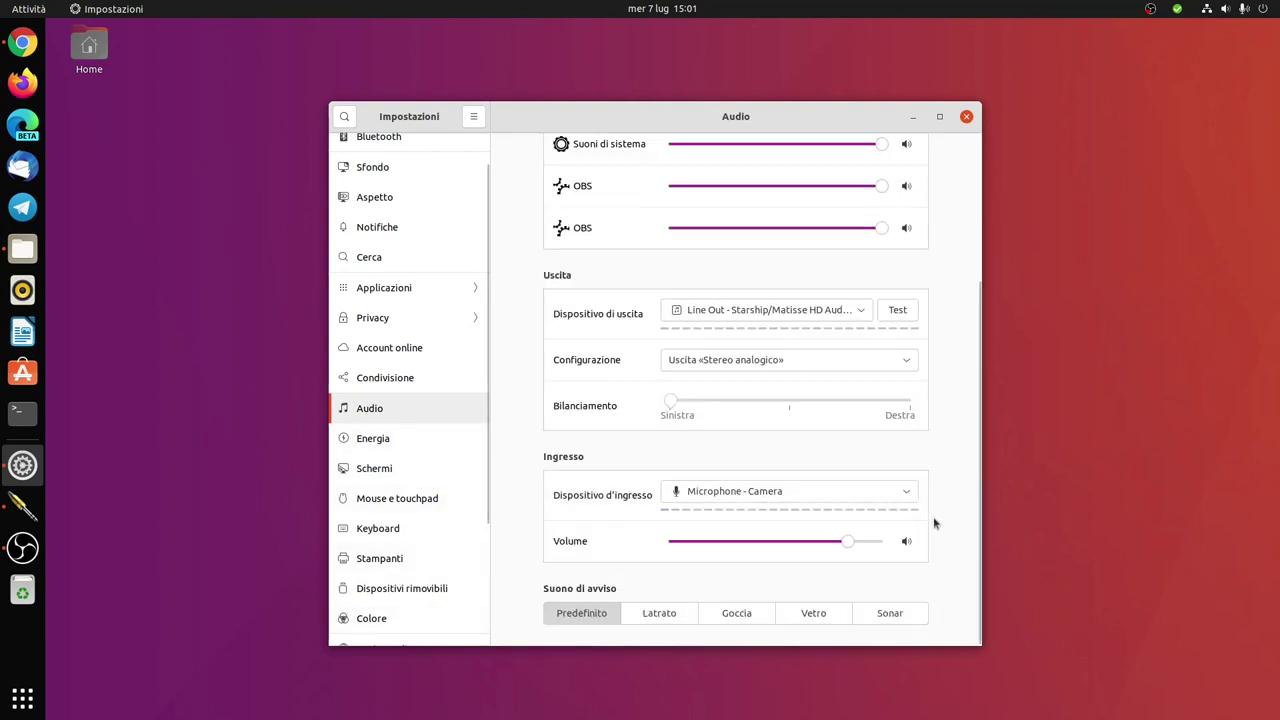
left_click(818, 496)
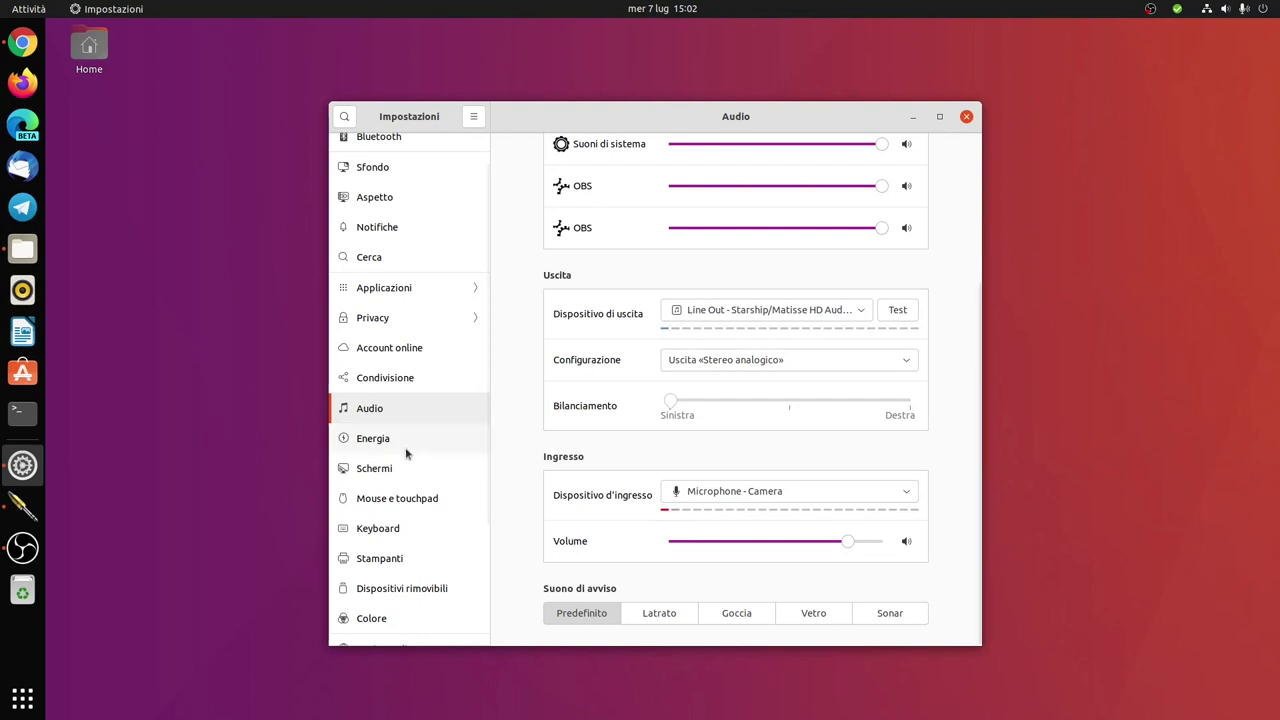
Return to the Informazioni page and look through the list of settings categories.
scroll(405, 451, "down", 4)
left_click(402, 632)
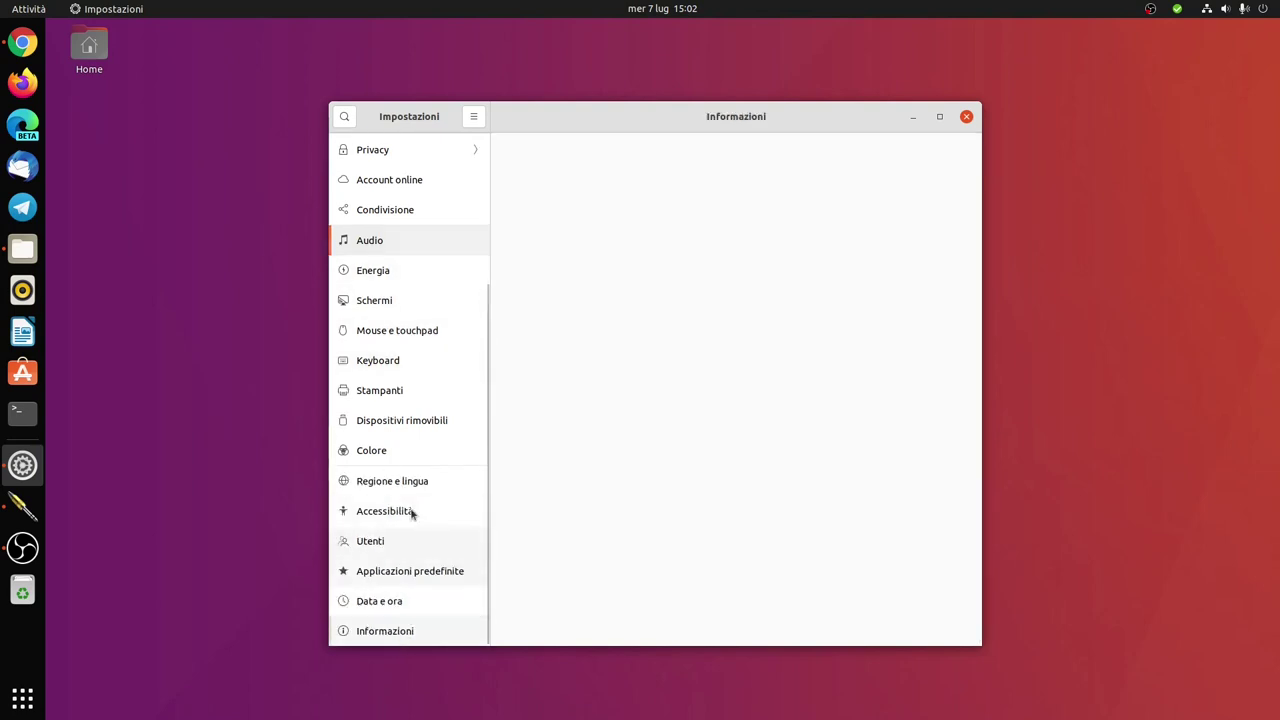
scroll(416, 450, "up", 4)
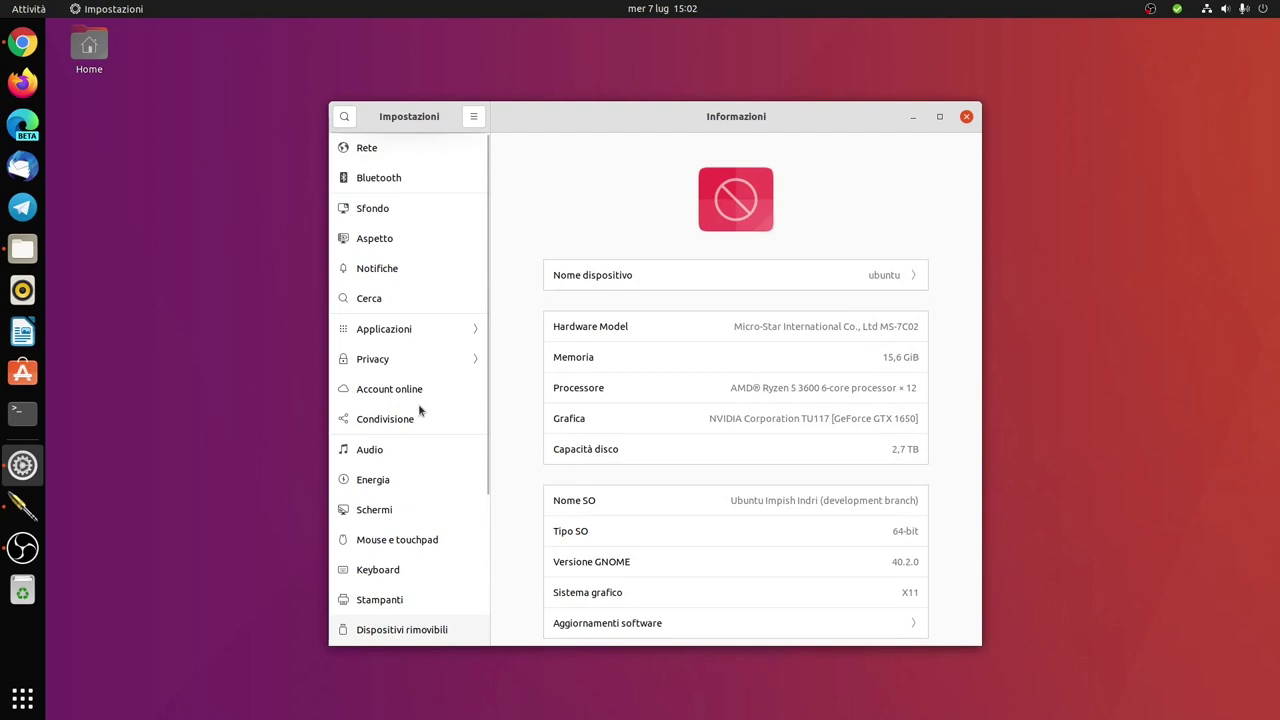
scroll(419, 410, "down", 3)
scroll(419, 410, "up", 3)
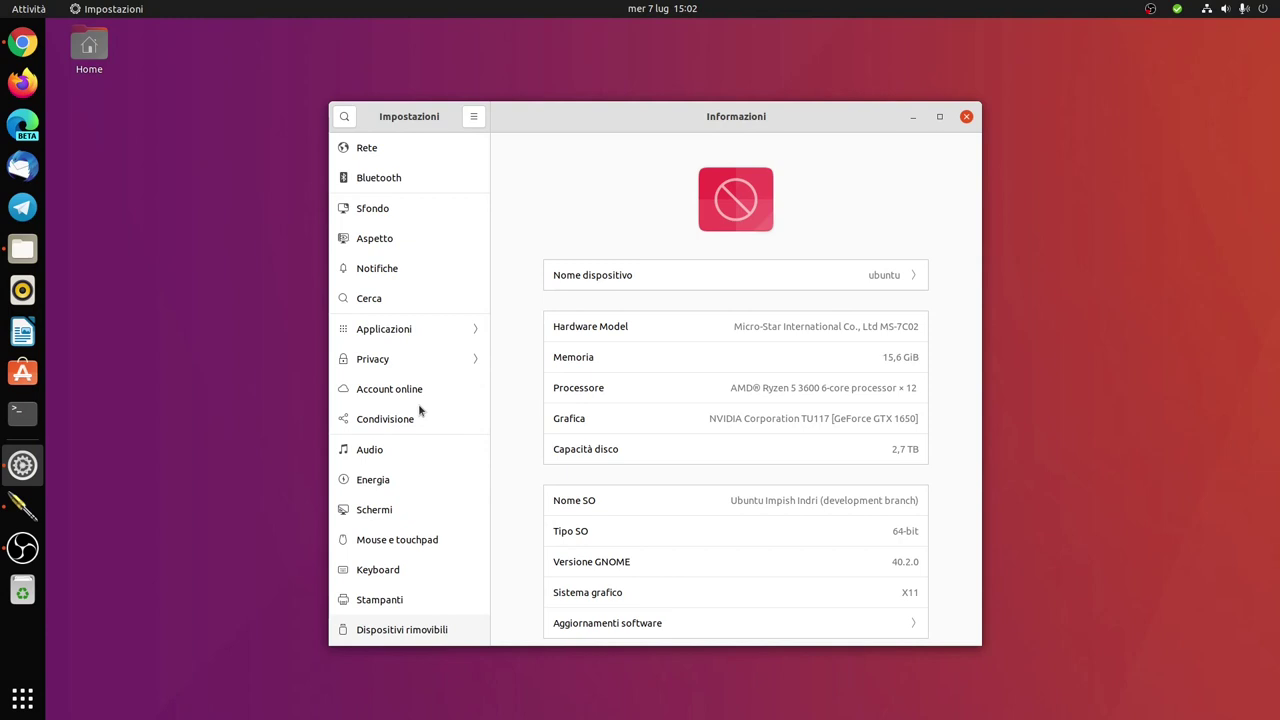
Minimise the Settings window, then view and dismiss the desktop's context menu.
left_click(912, 116)
right_click(603, 309)
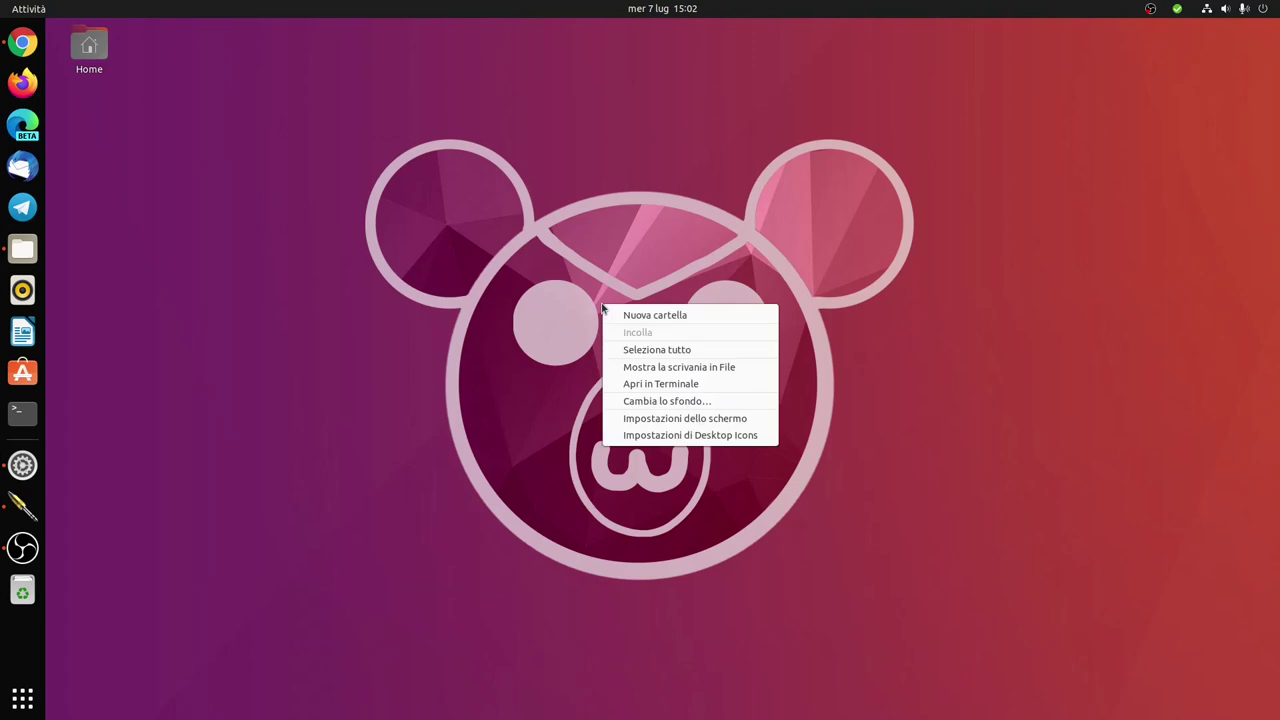
left_click(381, 353)
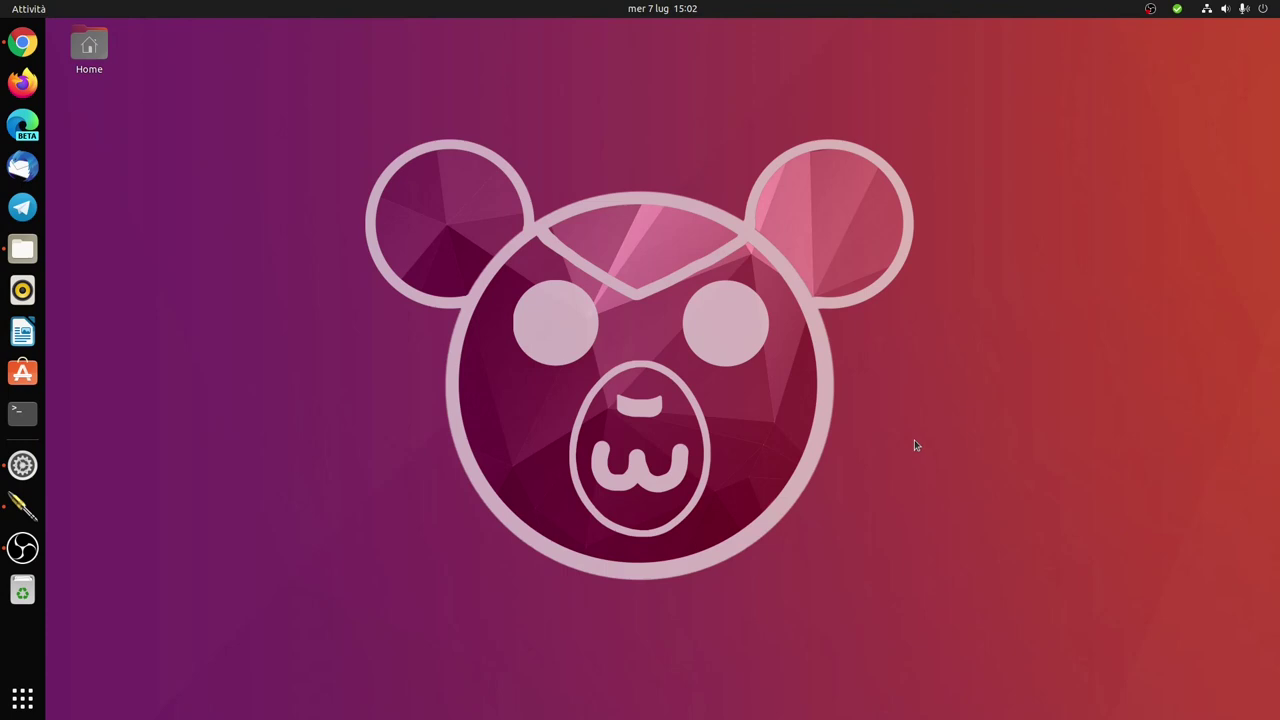
Show the activities overview, look through all three workspaces, and browse both pages of the application grid.
mouse_move(3, 4)
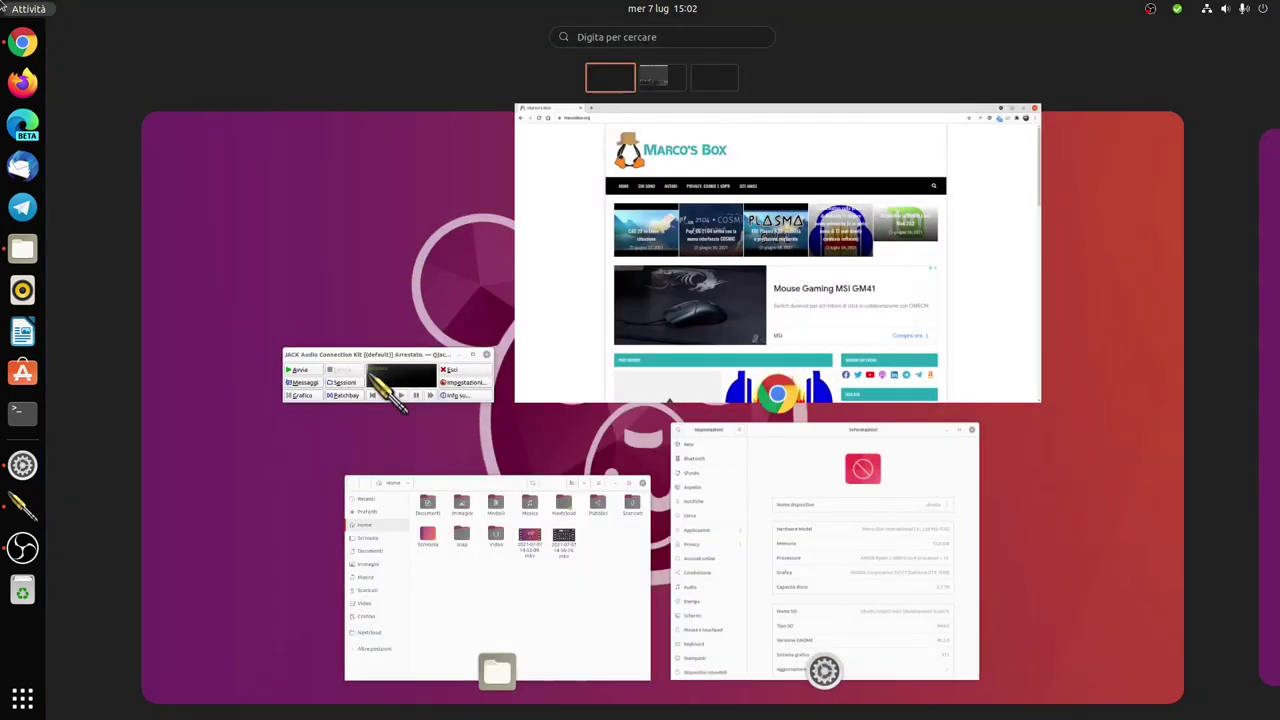
left_click(656, 80)
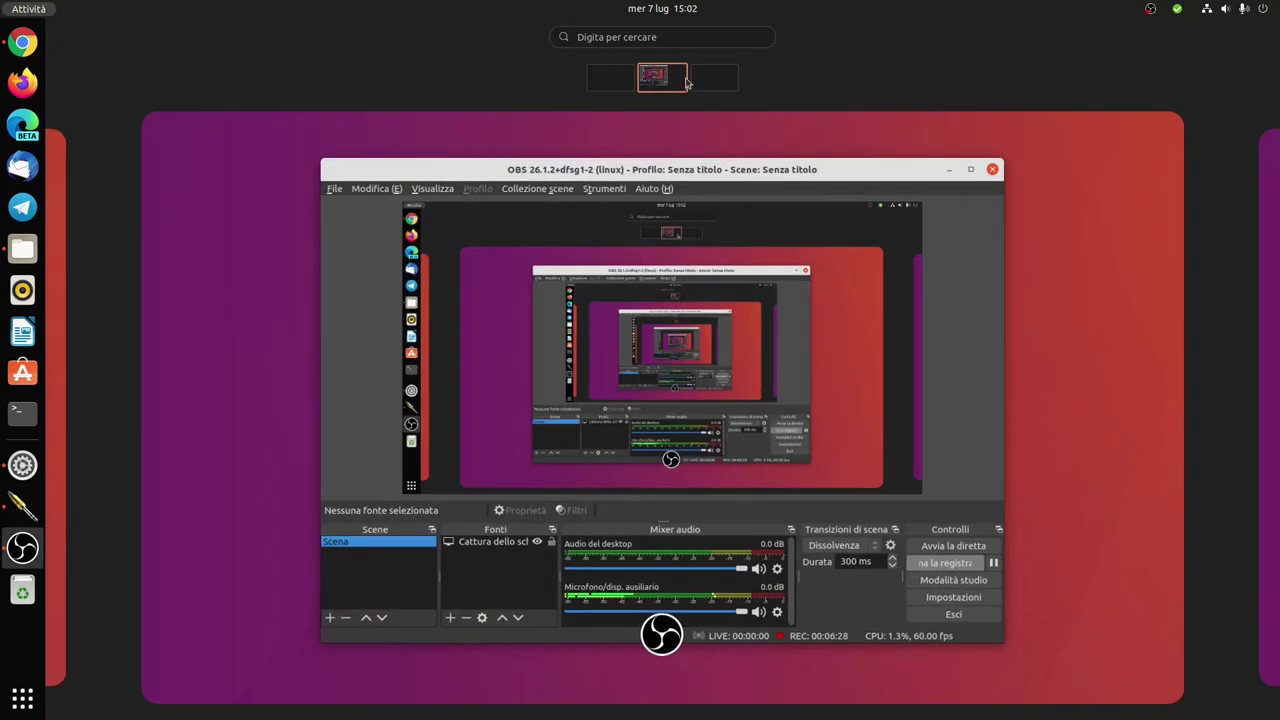
left_click(705, 81)
left_click(624, 78)
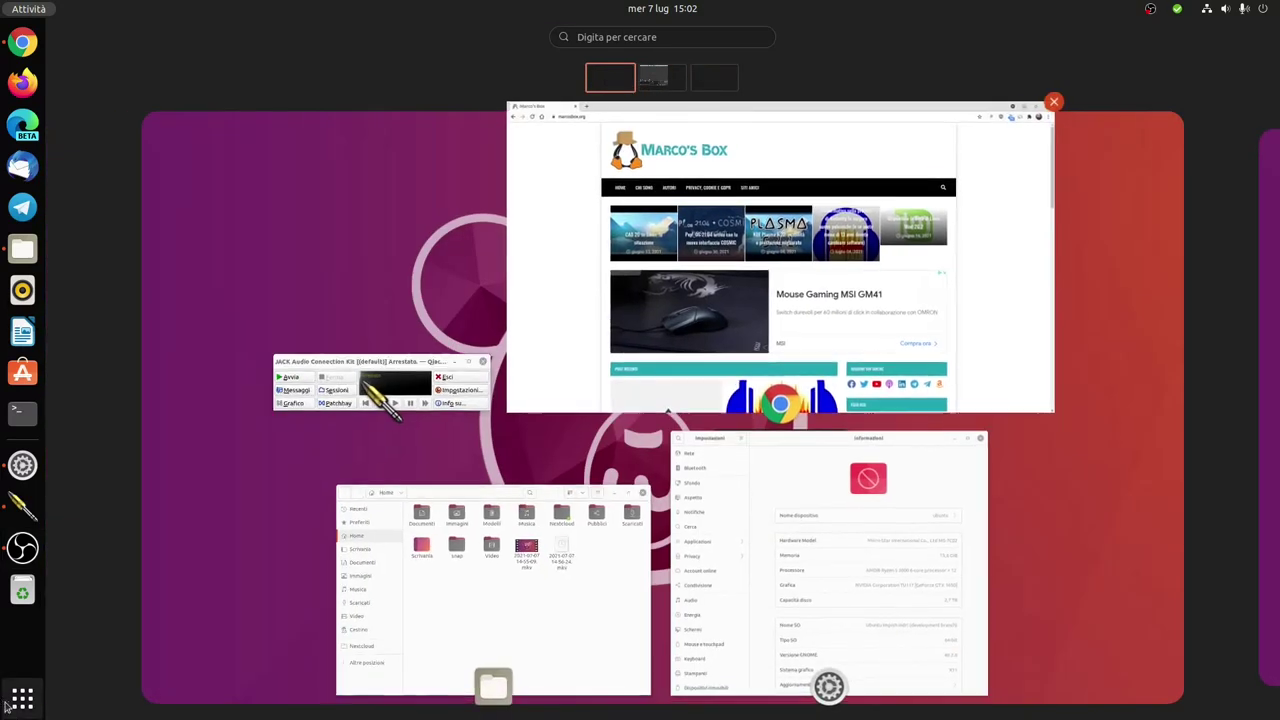
left_click(8, 706)
scroll(815, 290, "down", 1)
scroll(815, 290, "up", 1)
Reopen Impostazioni, view the Sfondo wallpapers, and show the Aspetto page.
left_click(1243, 8)
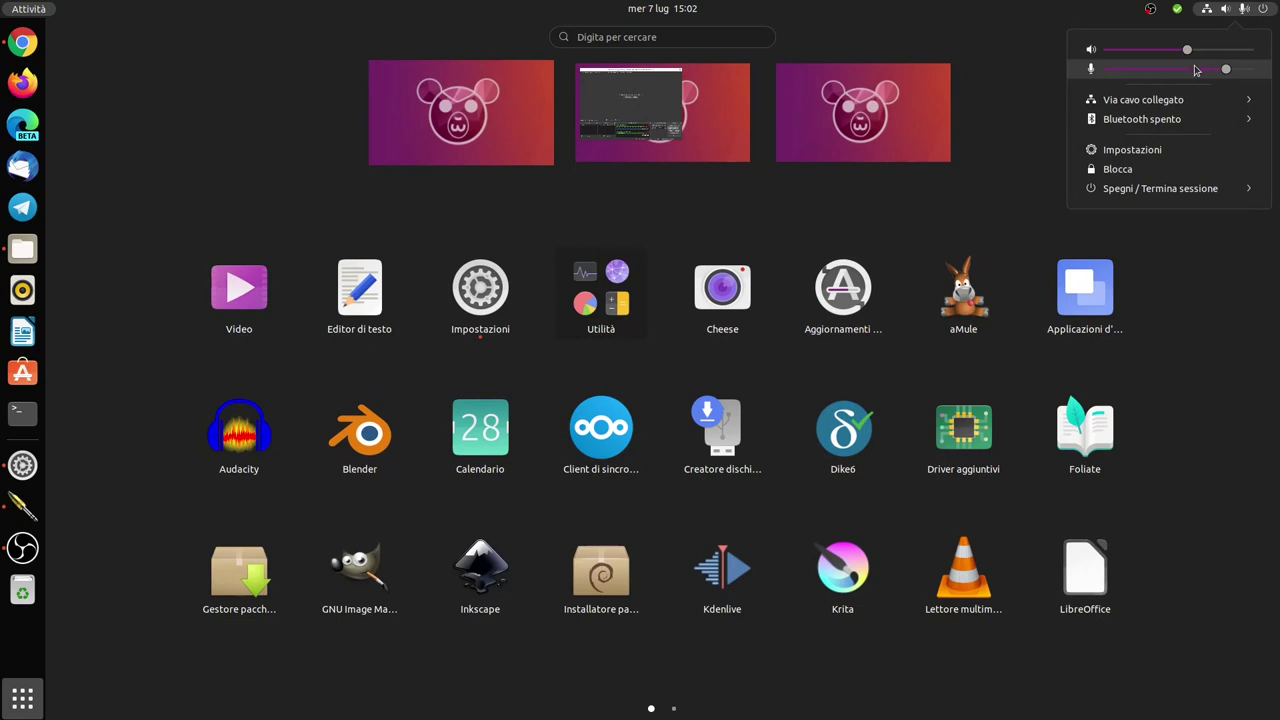
left_click(1145, 153)
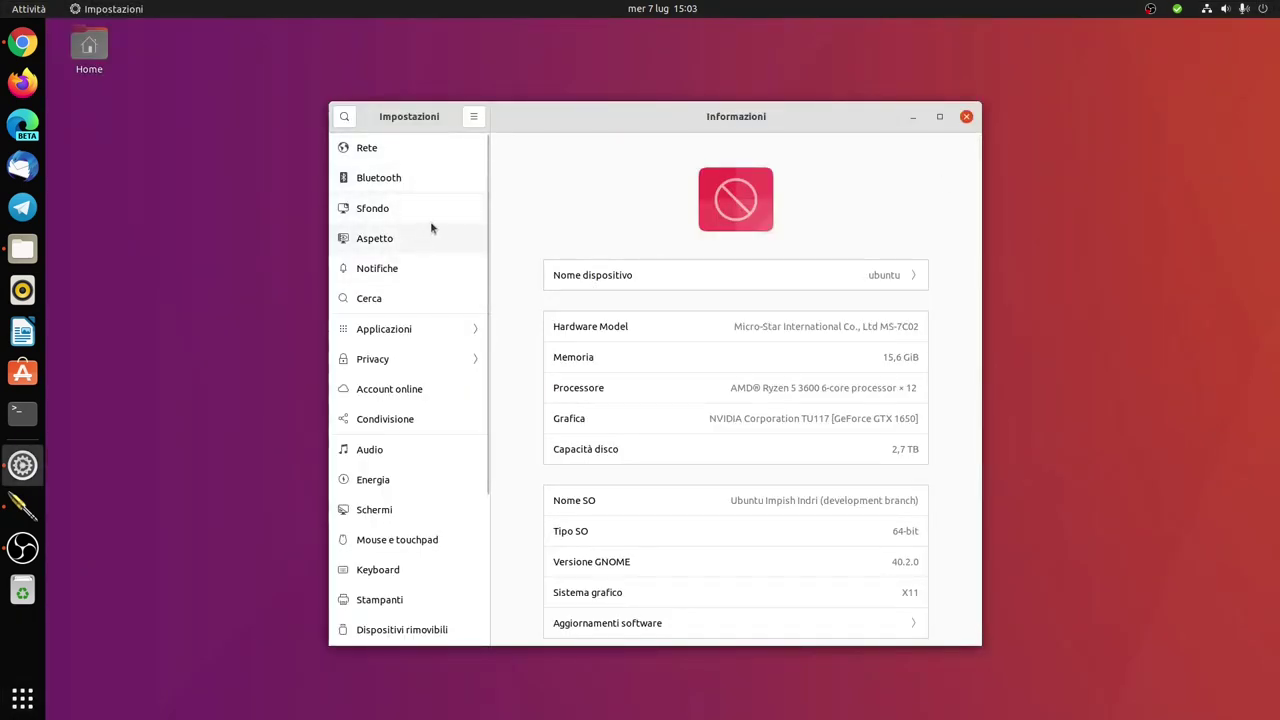
left_click(431, 220)
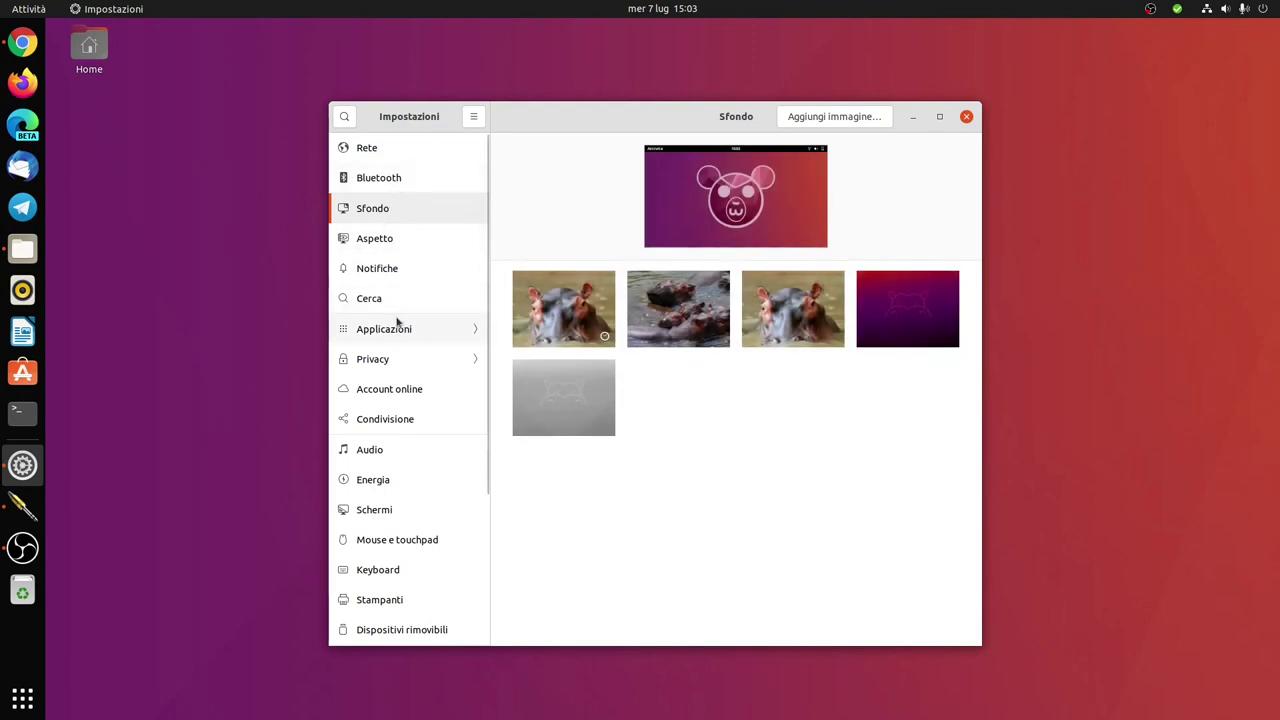
left_click(419, 248)
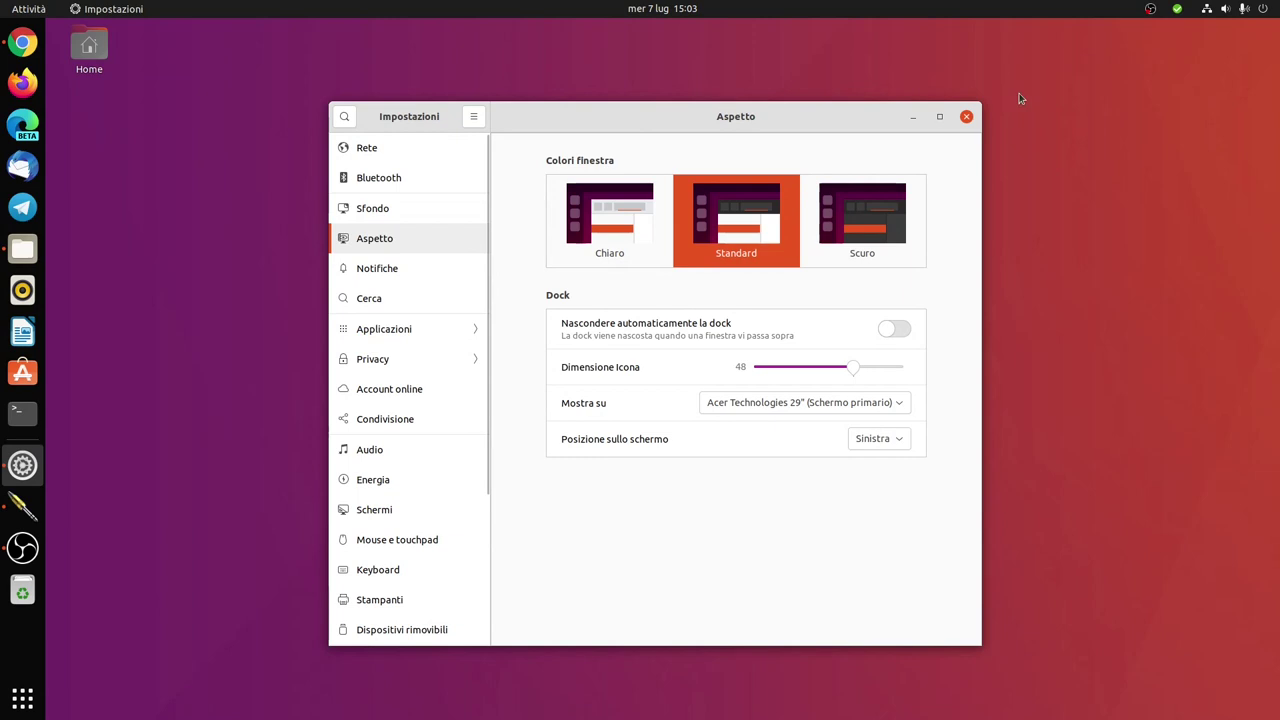
Try the Scuro and Chiaro window colours, returning to Standard after each.
left_click(871, 227)
left_click(728, 245)
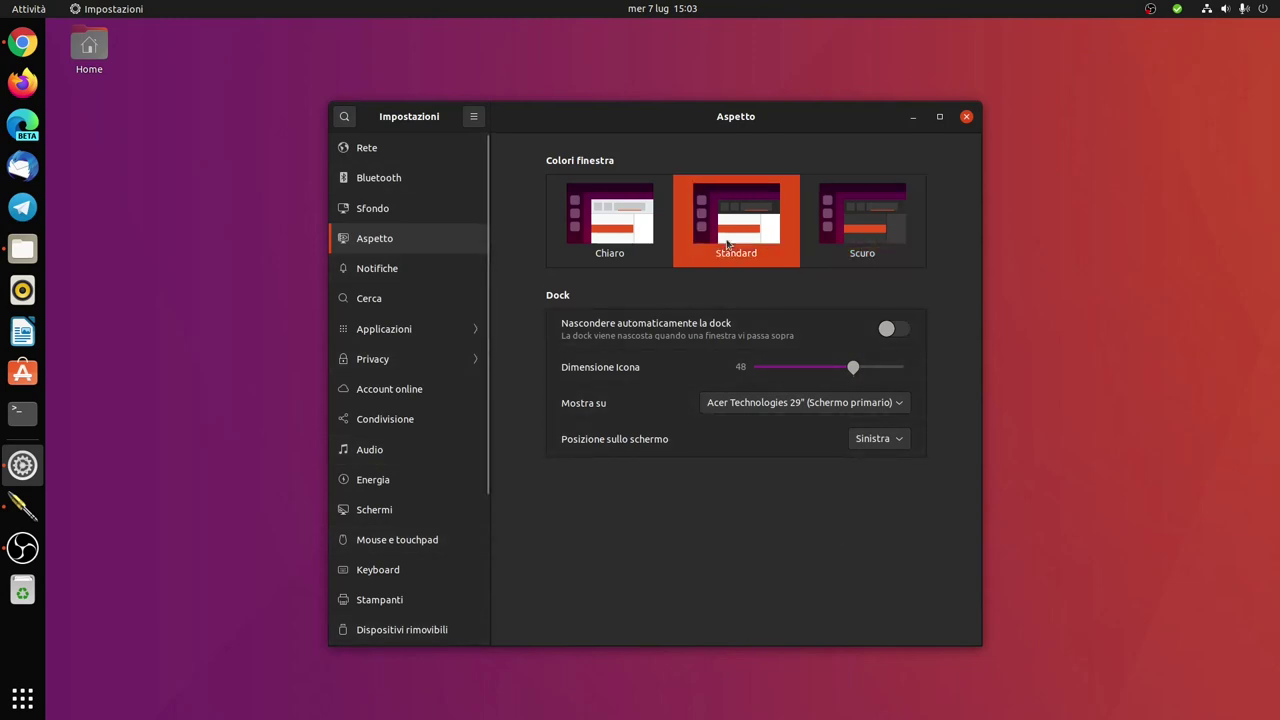
left_click(562, 220)
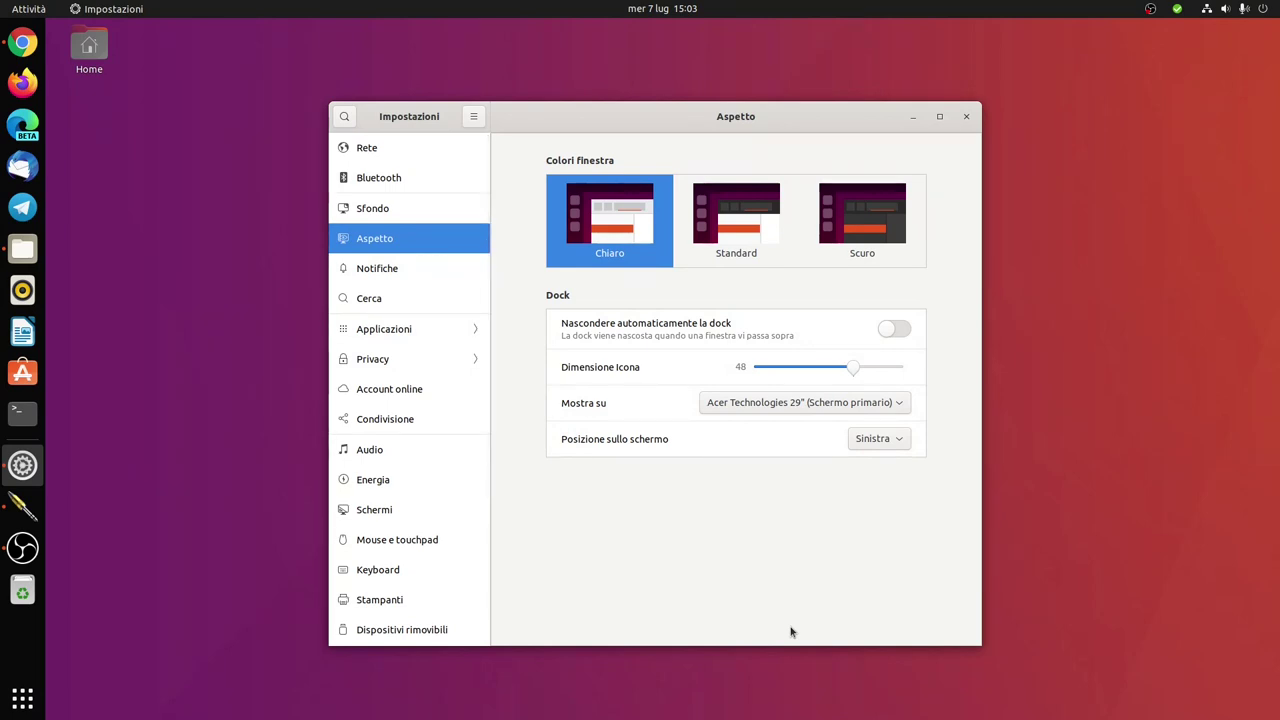
left_click(730, 218)
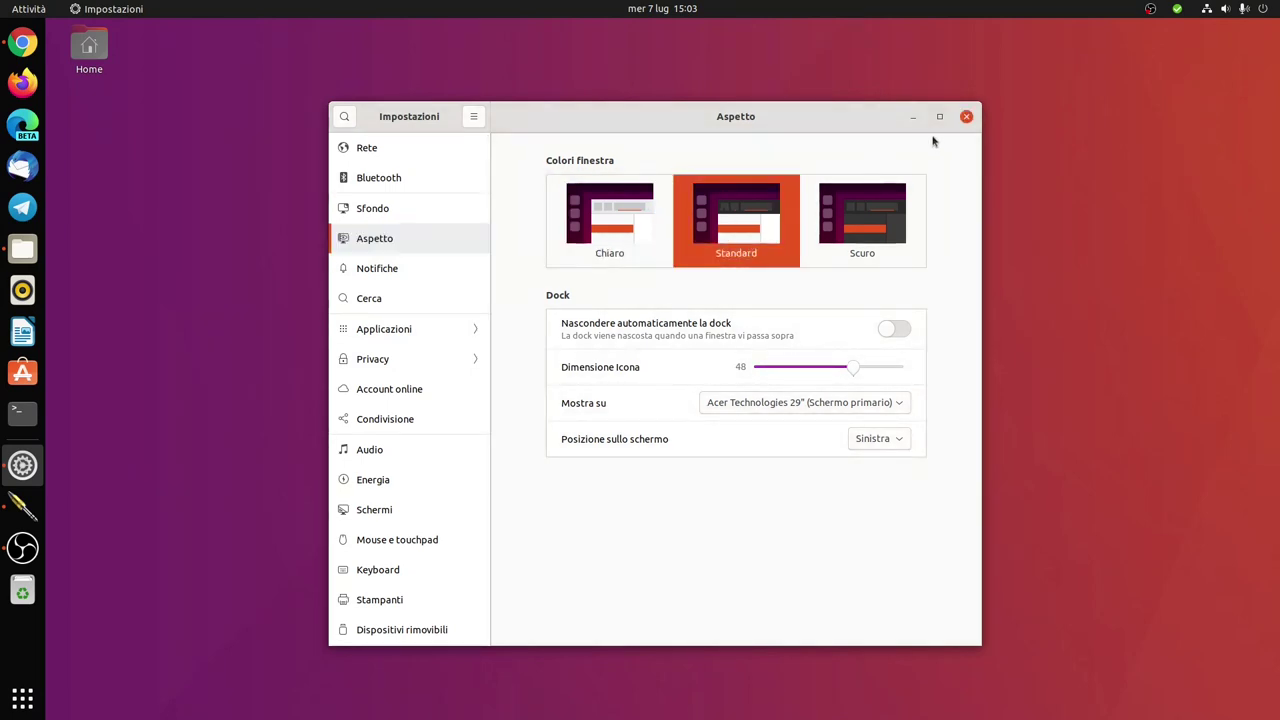
Try the dock's screen position as Destra and set it to In basso.
scroll(405, 477, "down", 4)
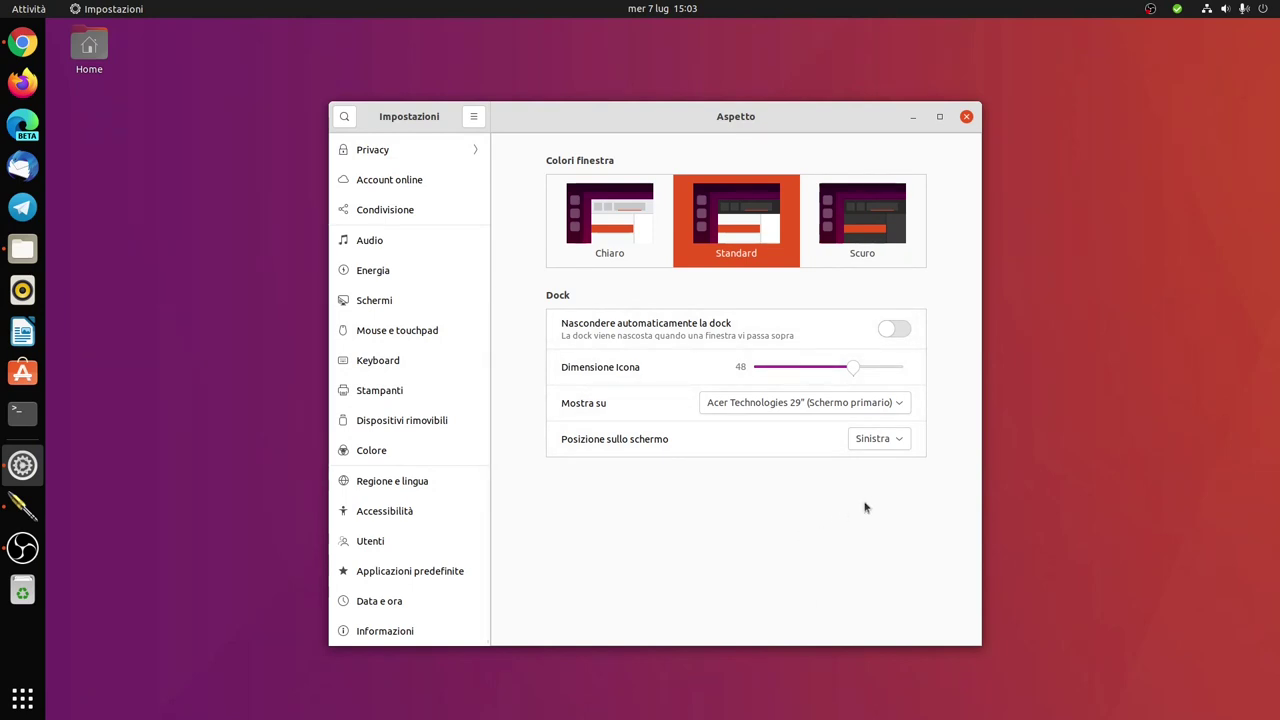
left_click(884, 443)
left_click(884, 478)
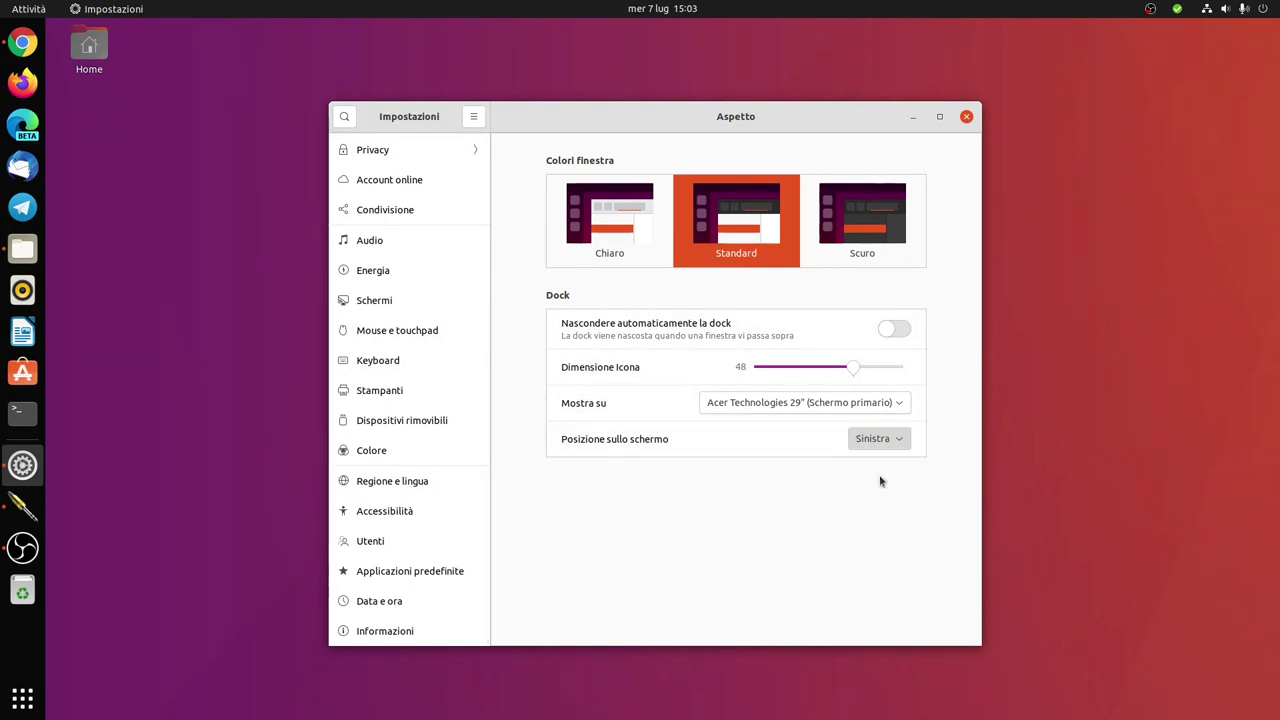
left_click(879, 442)
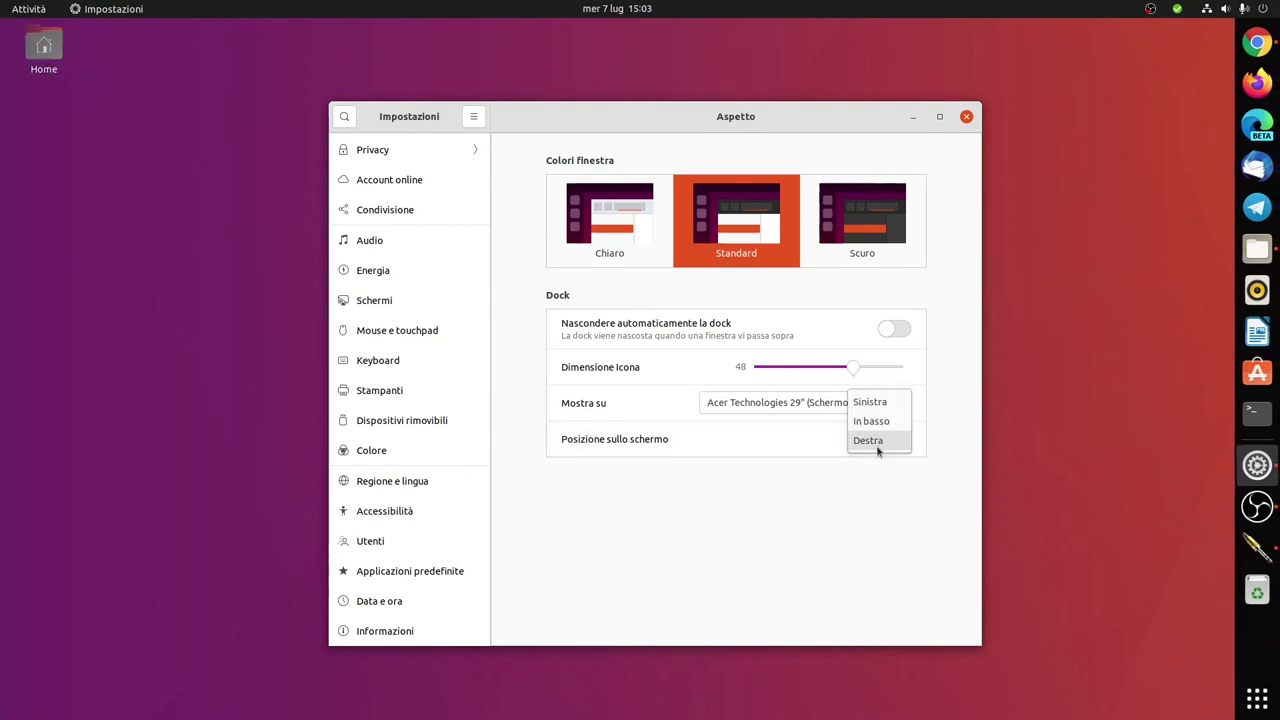
left_click(884, 421)
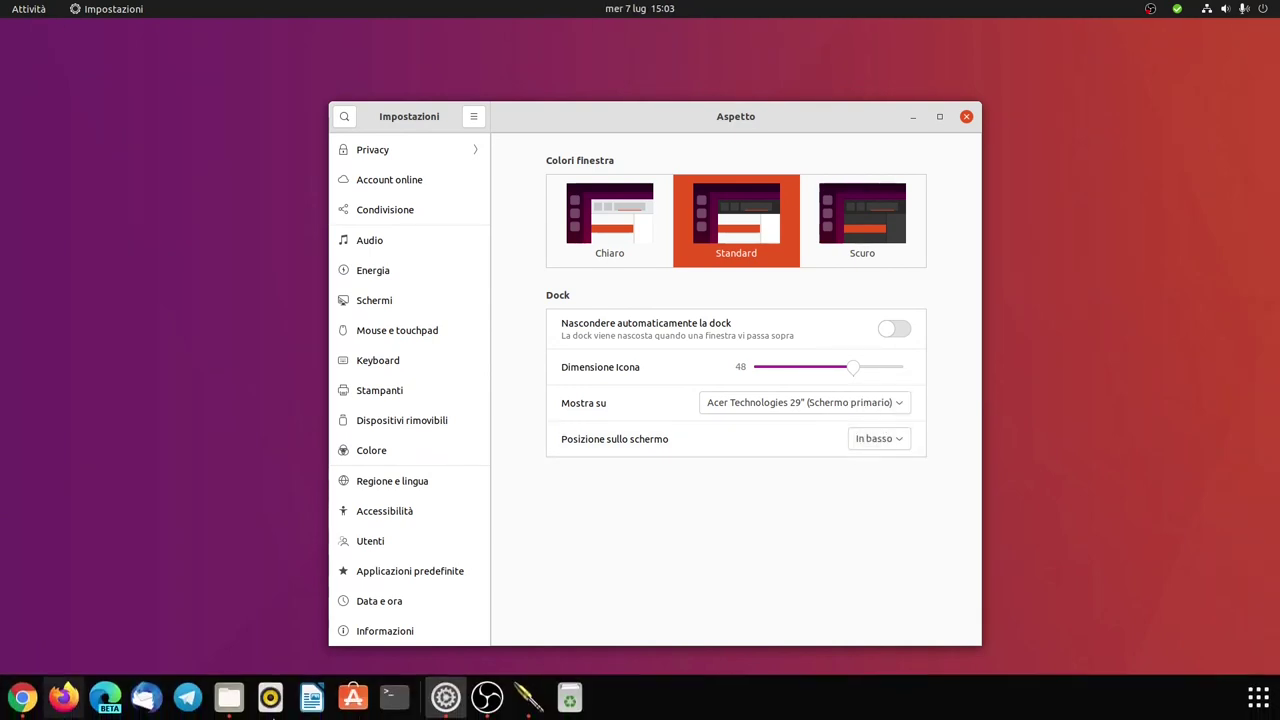
Show the application grid with the dock along the screen's lower edge, and close it again.
left_click(1262, 708)
left_click(1262, 708)
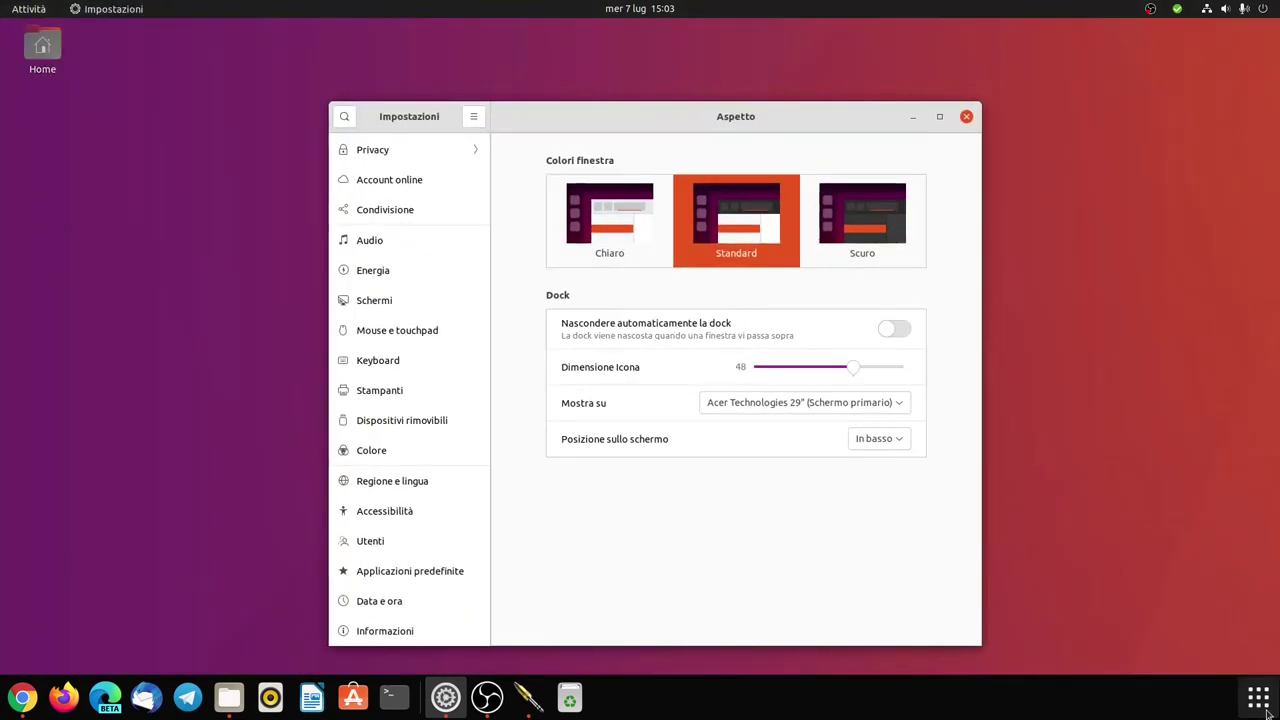
left_click(1262, 708)
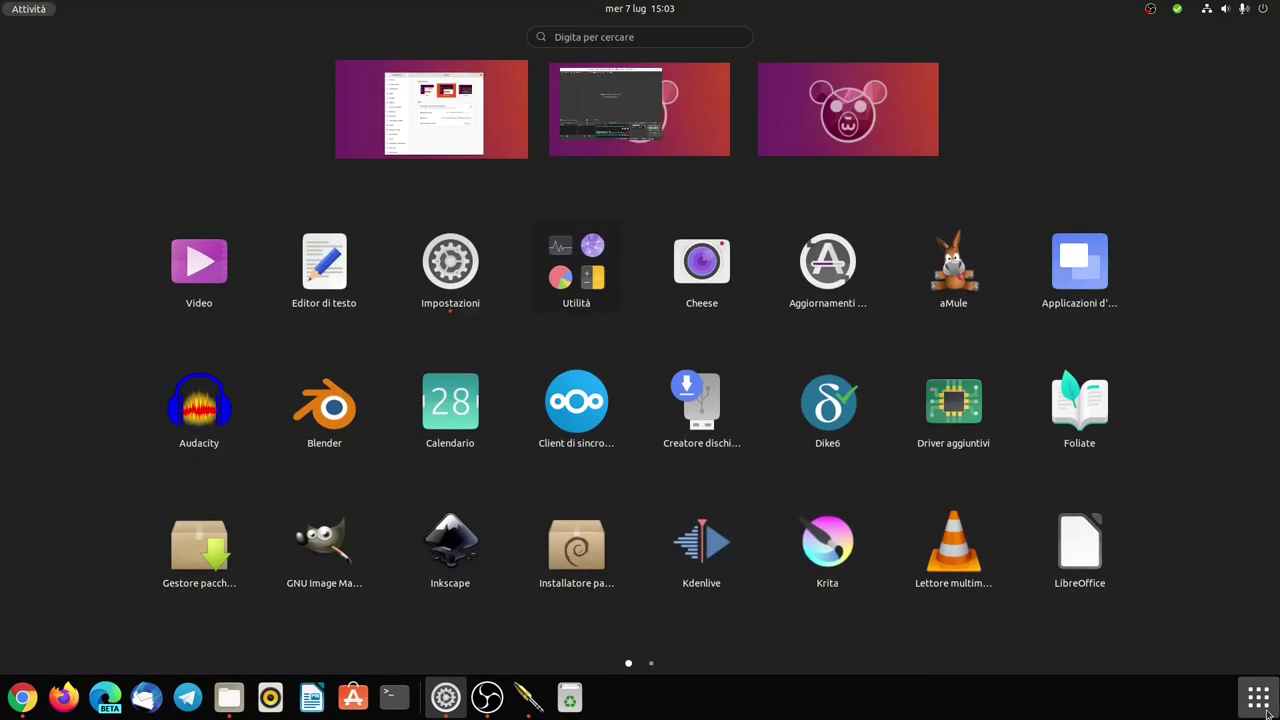
left_click(1262, 708)
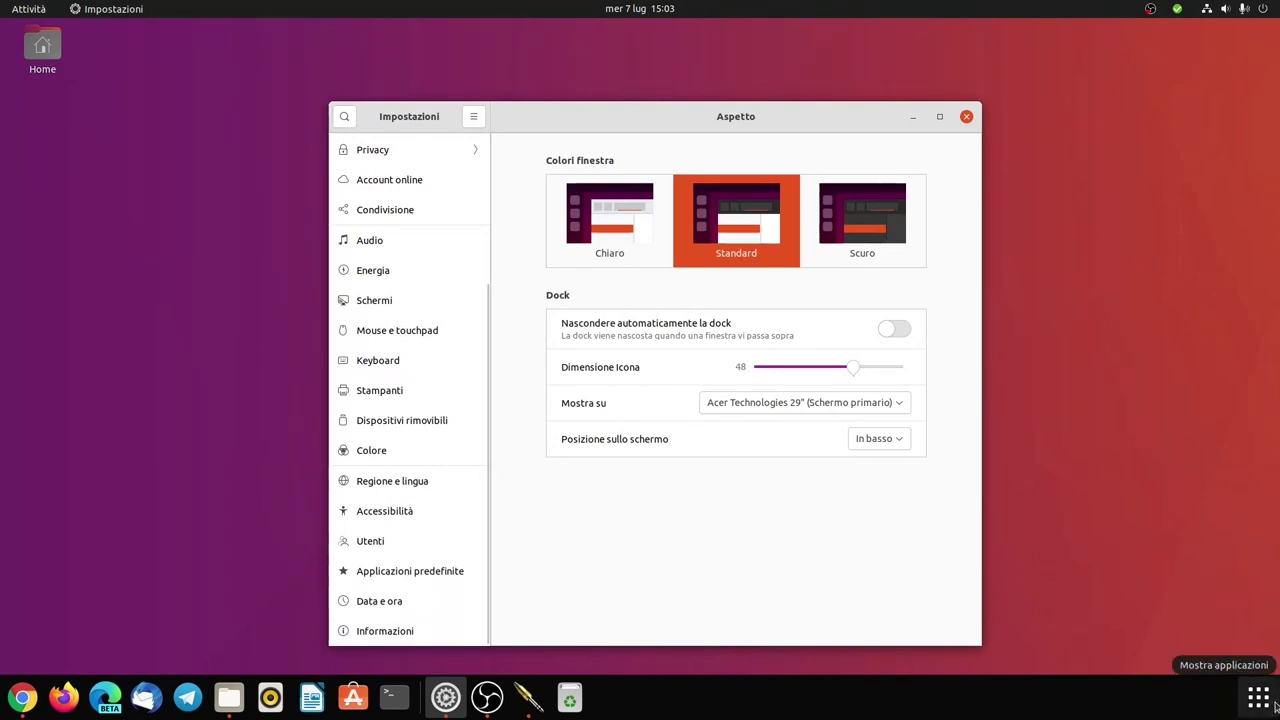
Set the dock's screen position to Sinistra and minimise the Settings window.
left_click(864, 444)
left_click(875, 421)
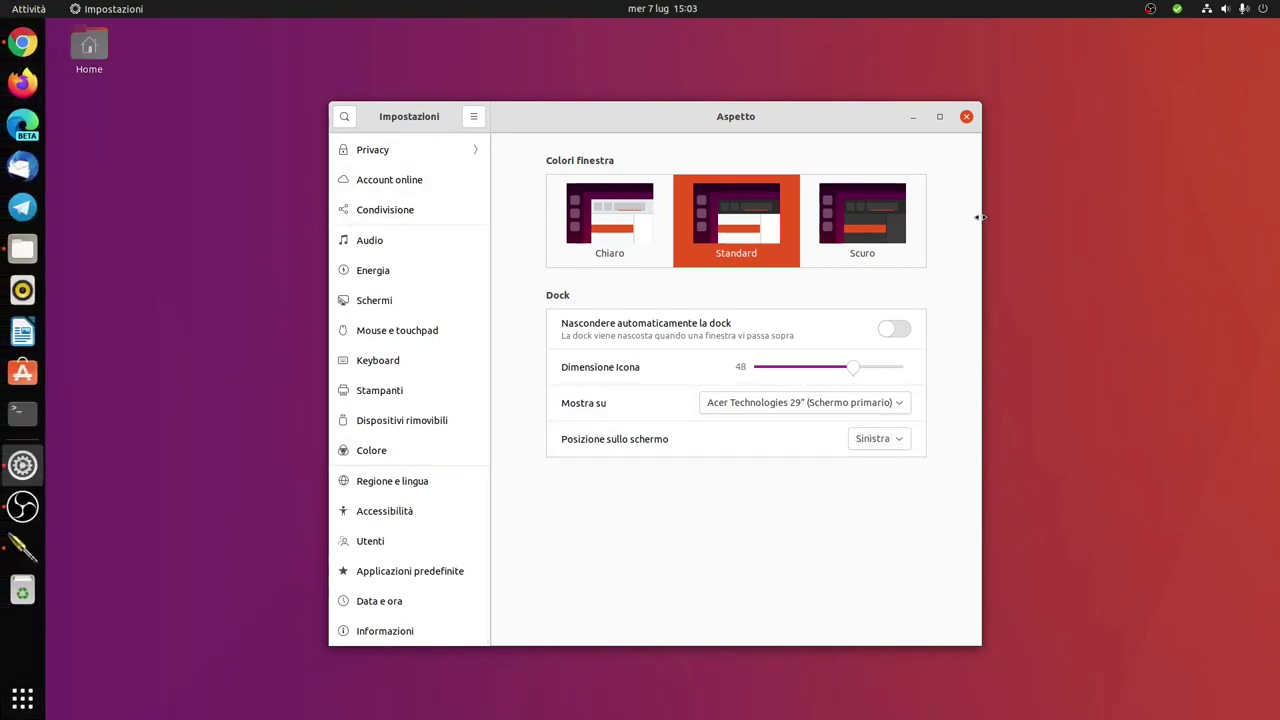
left_click(910, 118)
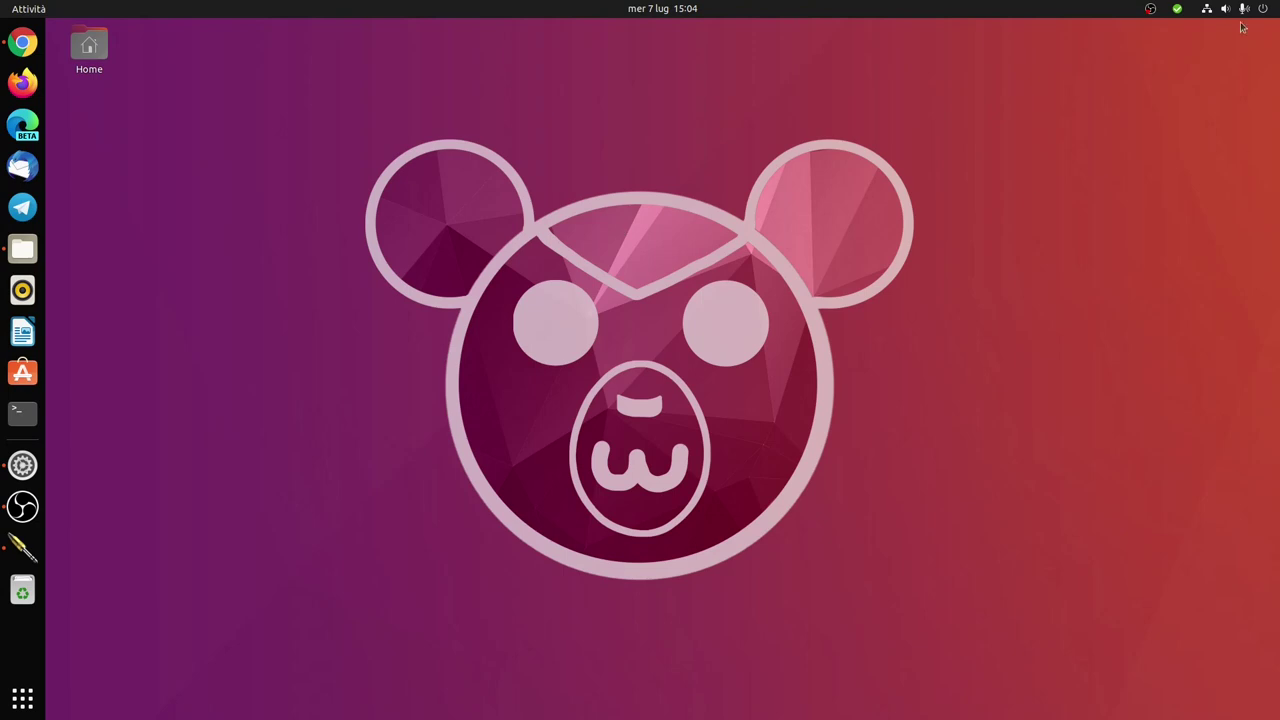
Stop the screen recording in OBS.
left_click(1150, 9)
left_click(1148, 127)
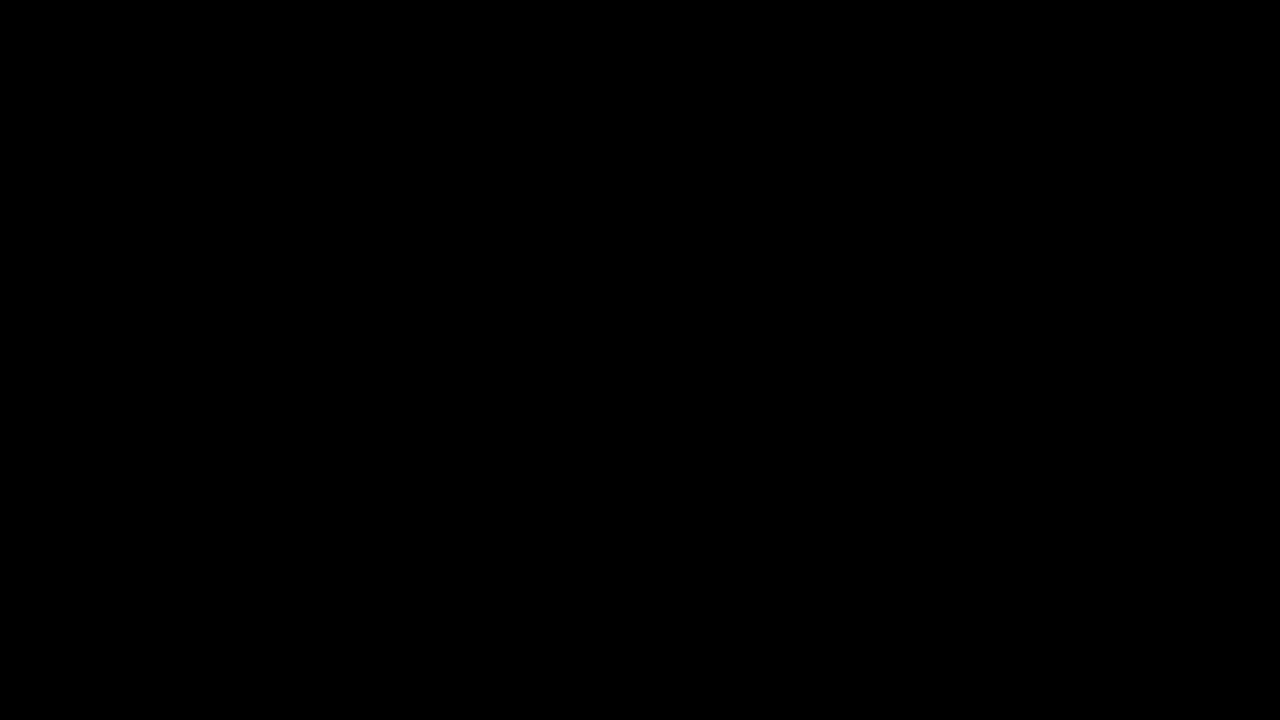